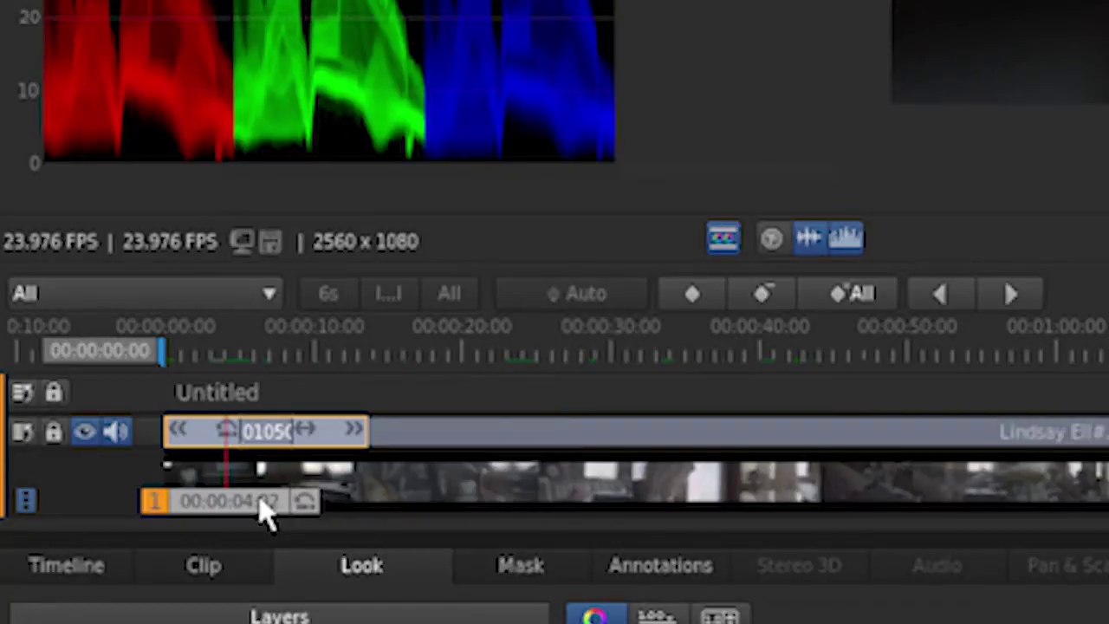
# Scrub through the opening BadCat amplifier shot to the frame at 00:00:04:18.
pyautogui.moveTo(90, 379); pyautogui.dragTo(100, 379)
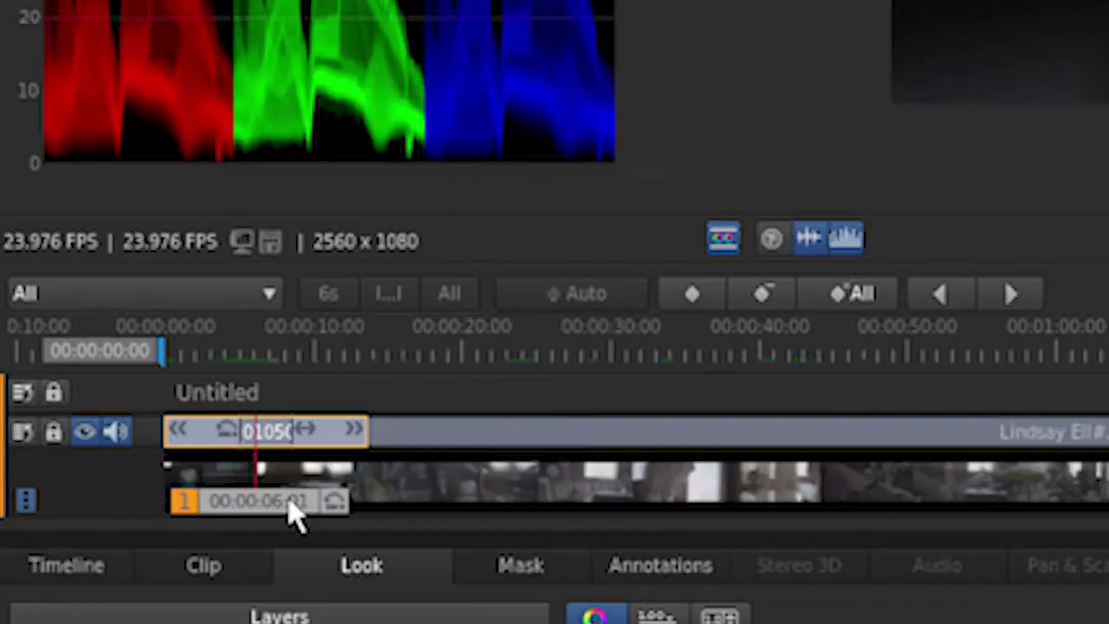
pyautogui.moveTo(294, 511); pyautogui.dragTo(296, 513)
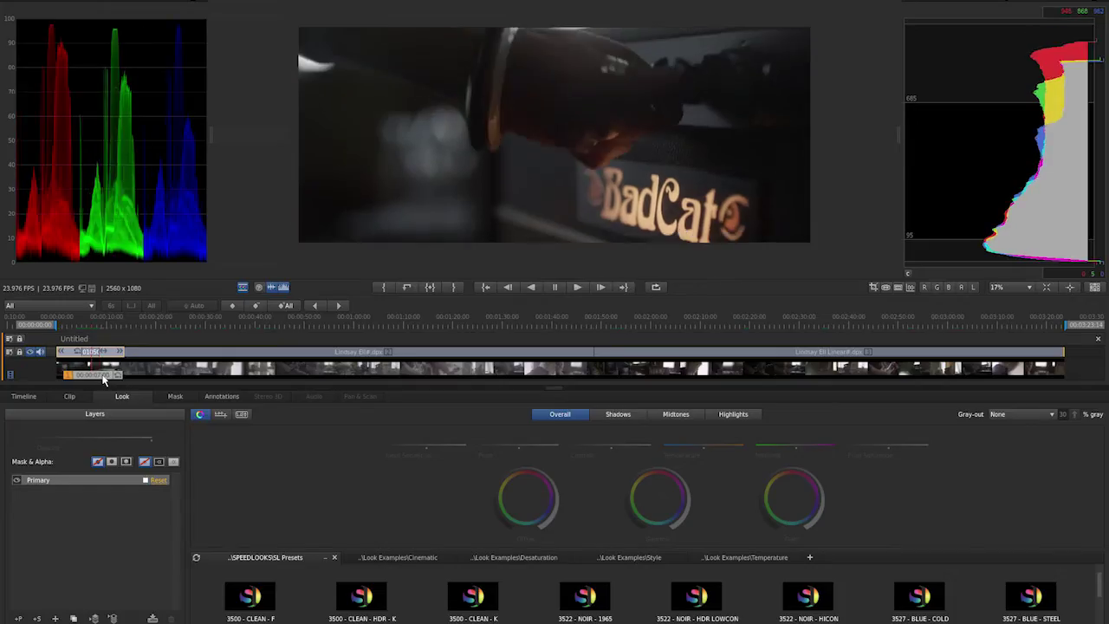
pyautogui.moveTo(103, 378); pyautogui.dragTo(180, 381)
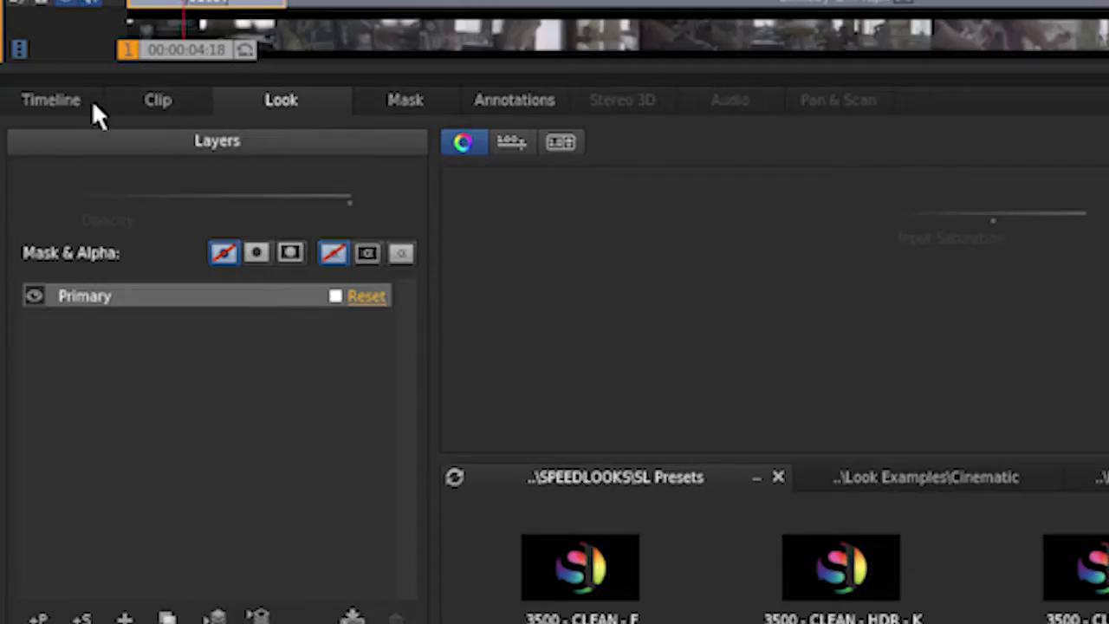
# Set timeline R3D Format Defaults to 'Use the settings below' with REDlog Film gamma and REDcolor 3.
pyautogui.click(35, 100)
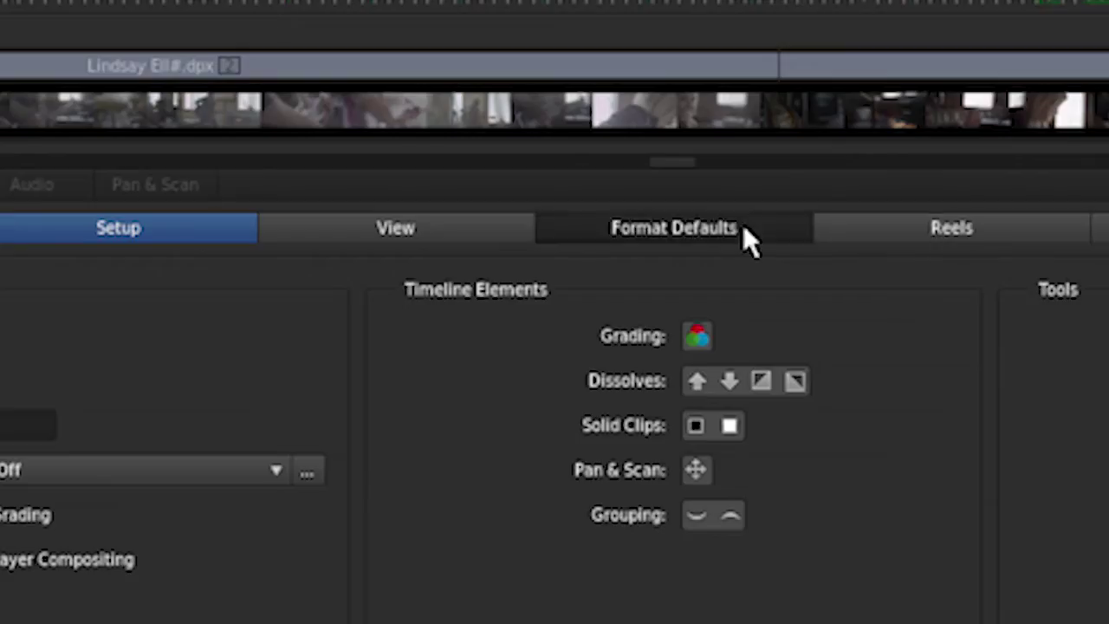
pyautogui.click(742, 227)
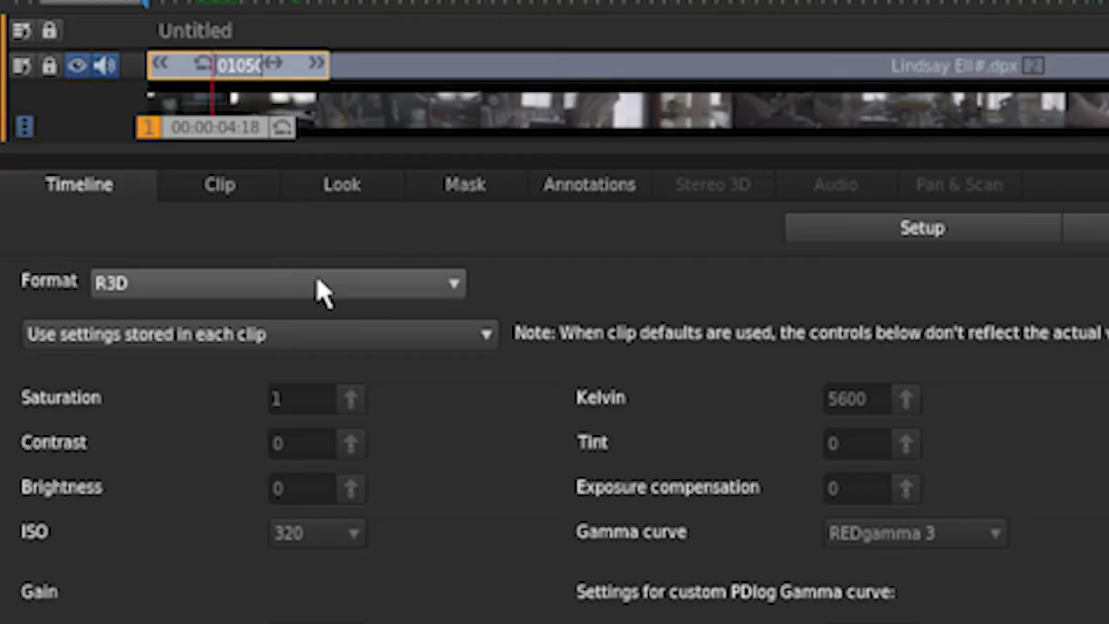
pyautogui.click(141, 452)
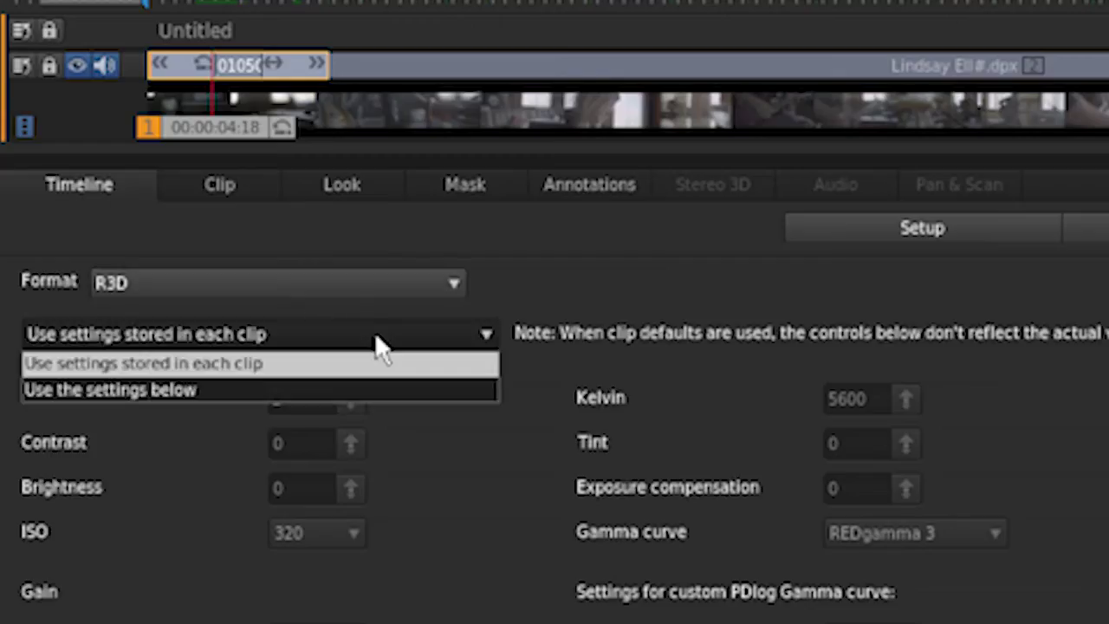
pyautogui.click(284, 396)
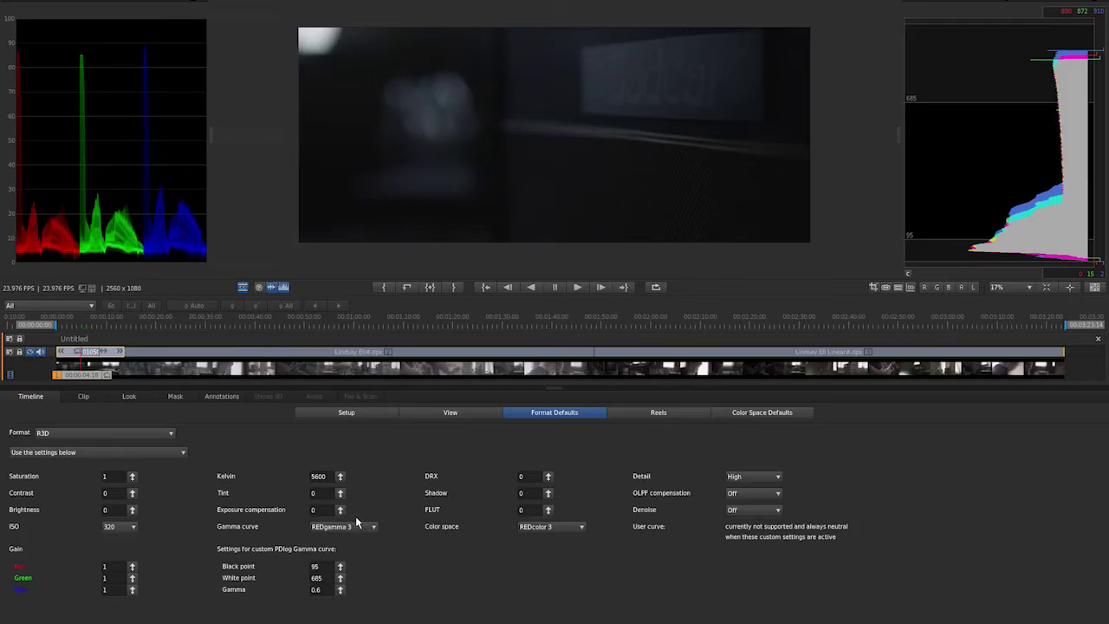
pyautogui.click(351, 527)
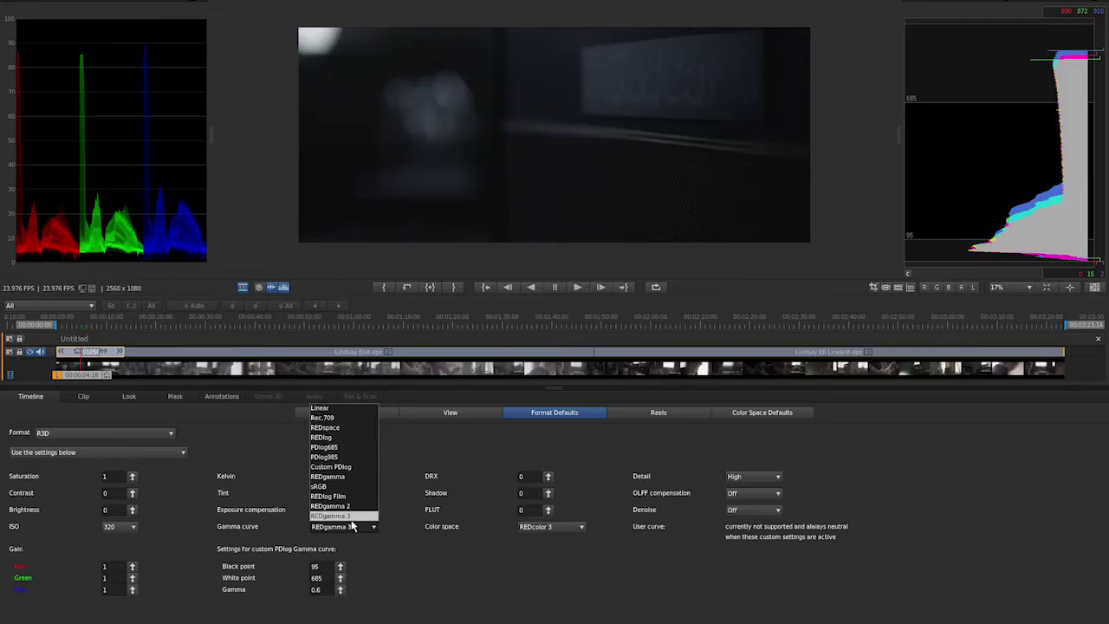
pyautogui.click(352, 516)
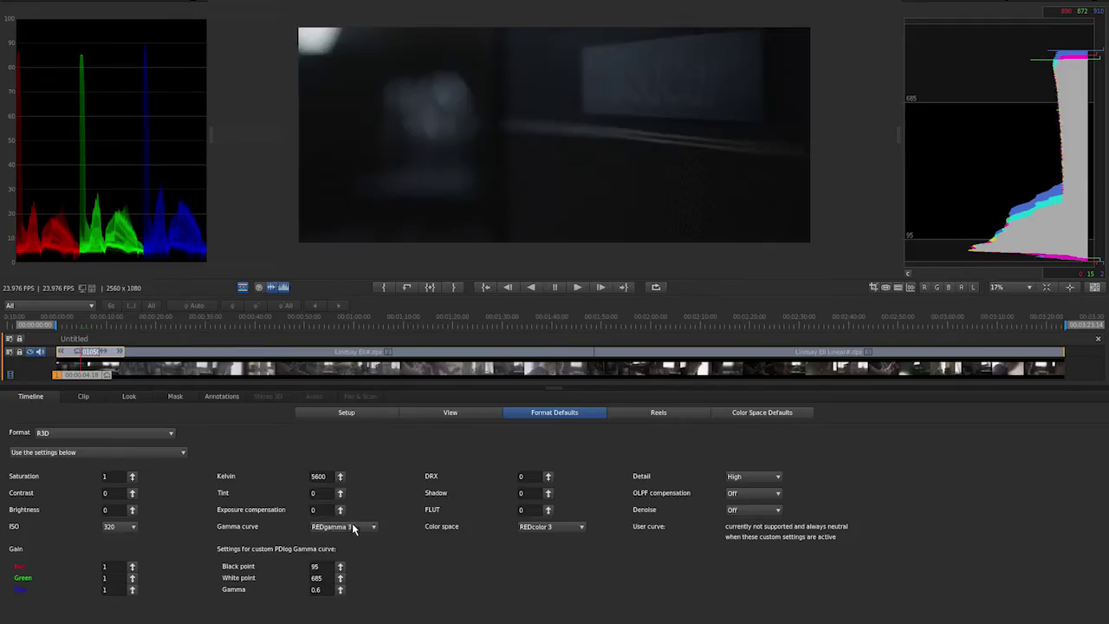
pyautogui.click(356, 527)
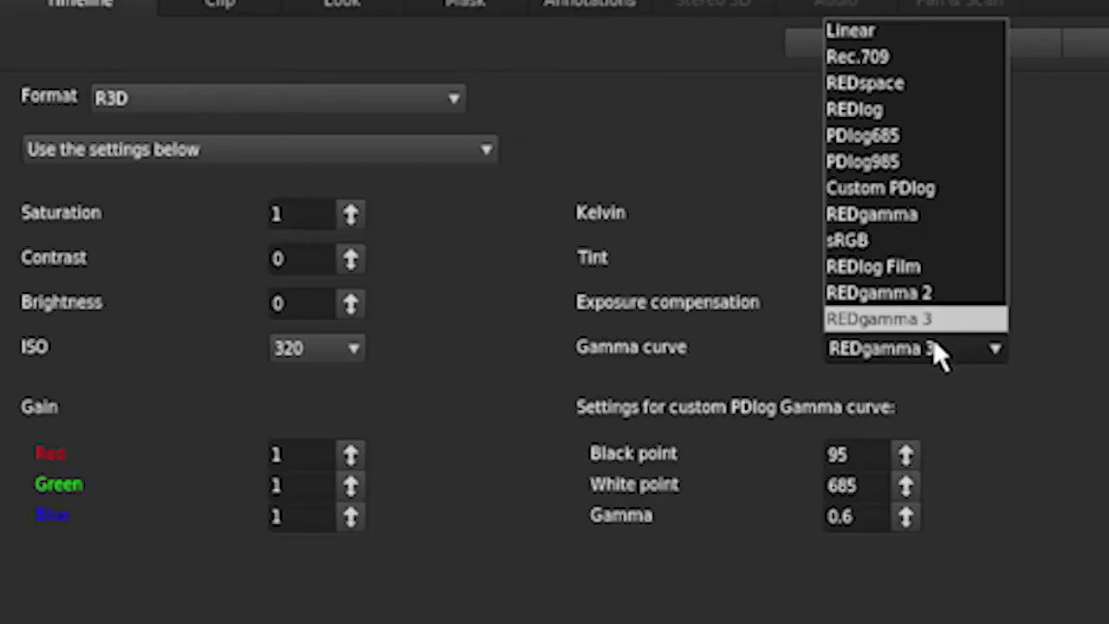
pyautogui.click(907, 279)
pyautogui.click(567, 526)
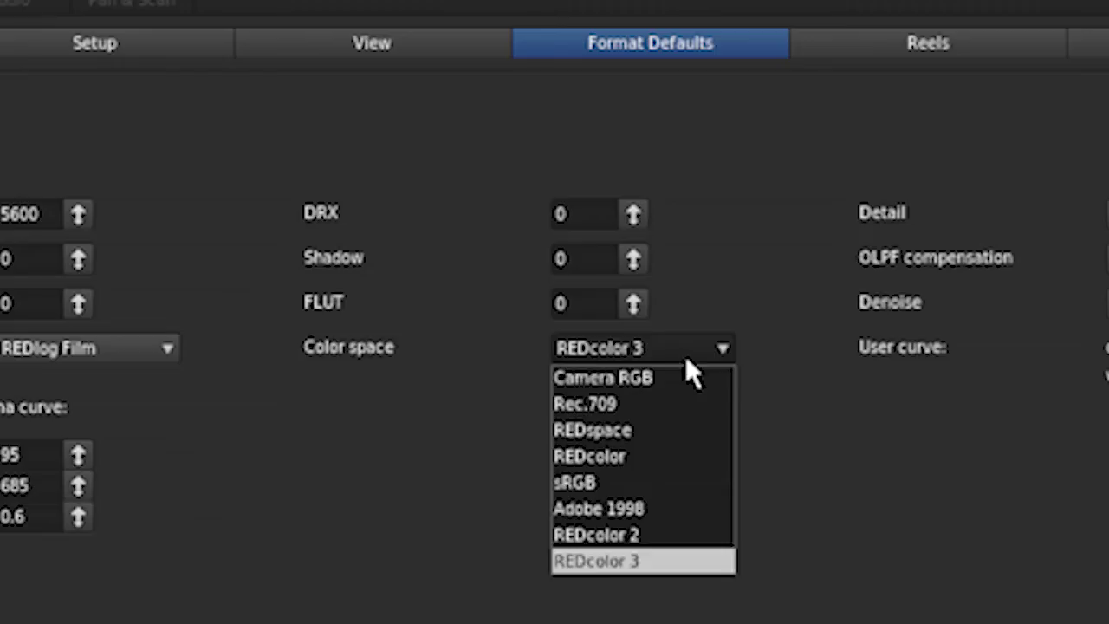
pyautogui.click(646, 561)
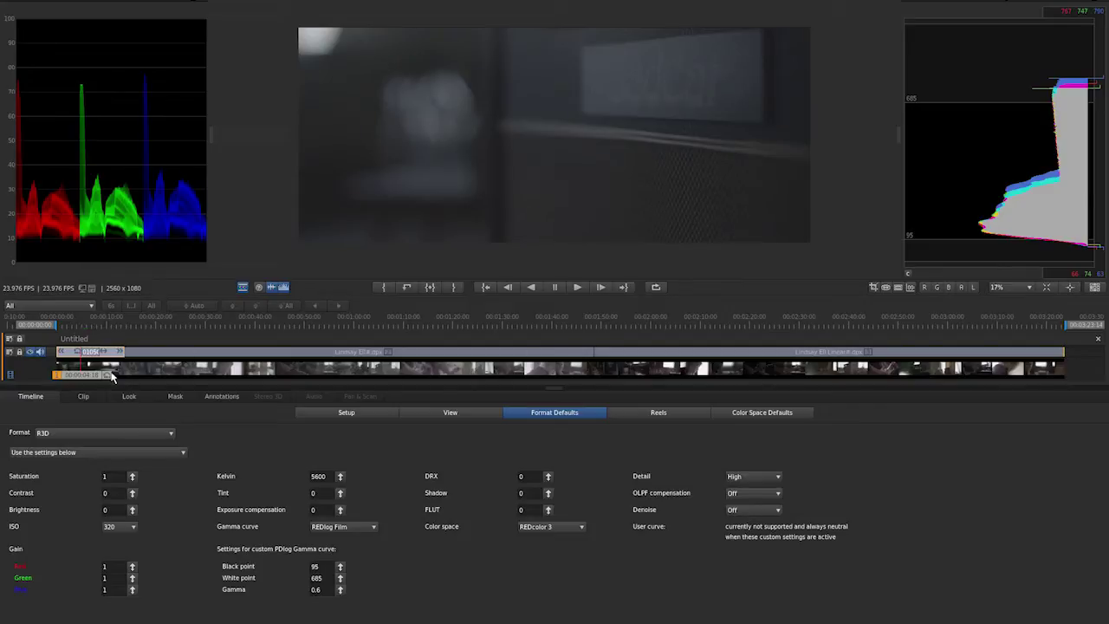
# Revert timeline R3D defaults to per-clip settings and give this clip its own REDlog Film gamma override.
pyautogui.click(171, 452)
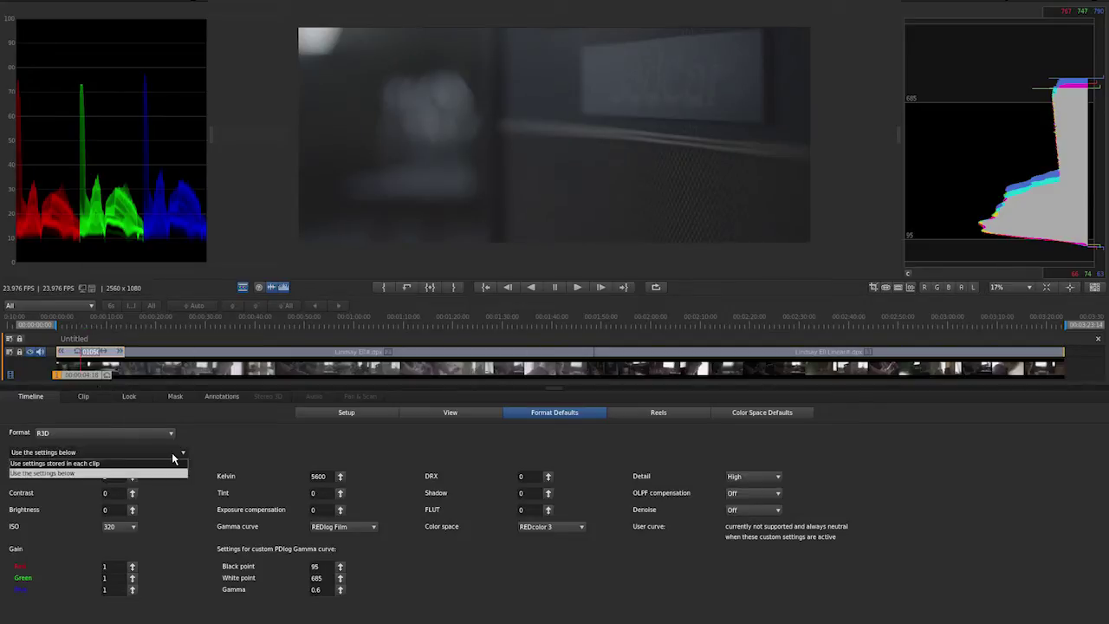
pyautogui.click(155, 464)
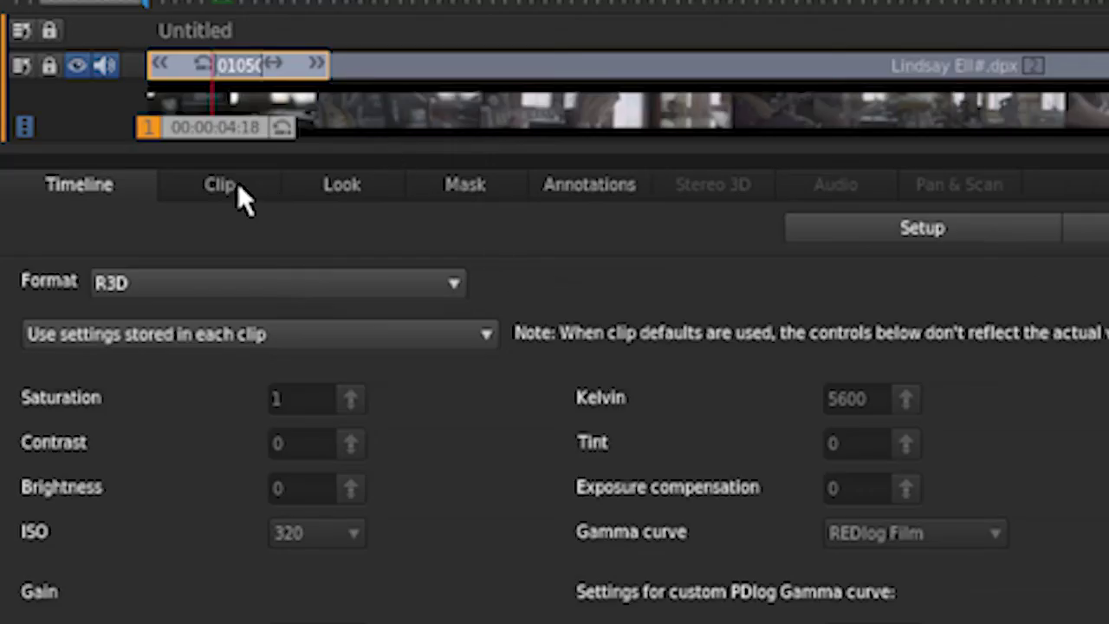
pyautogui.click(238, 184)
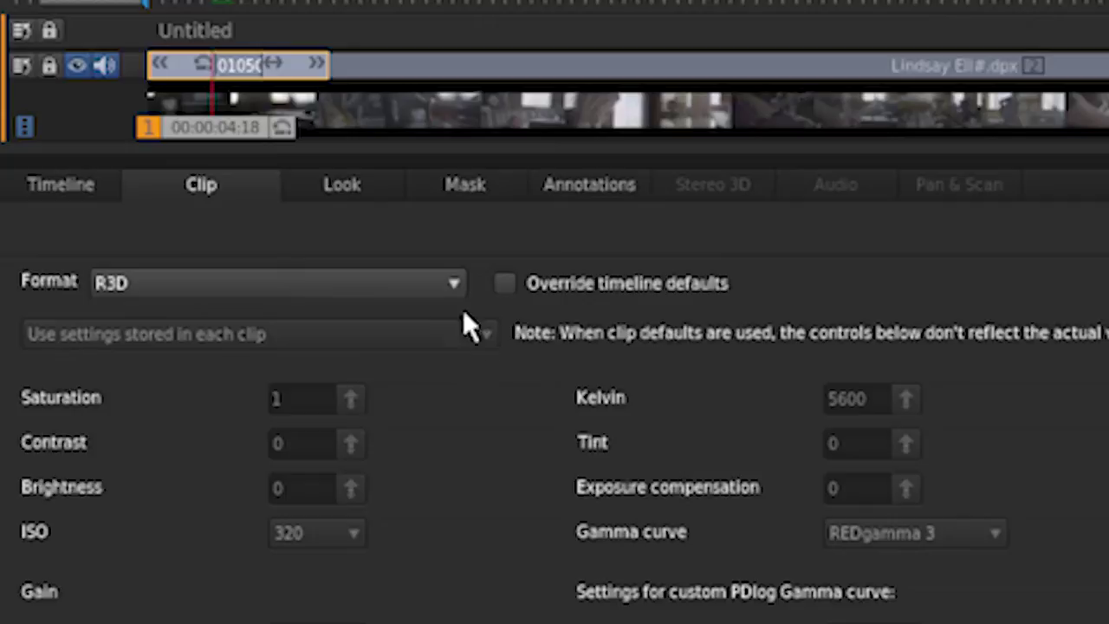
pyautogui.click(437, 282)
pyautogui.click(438, 282)
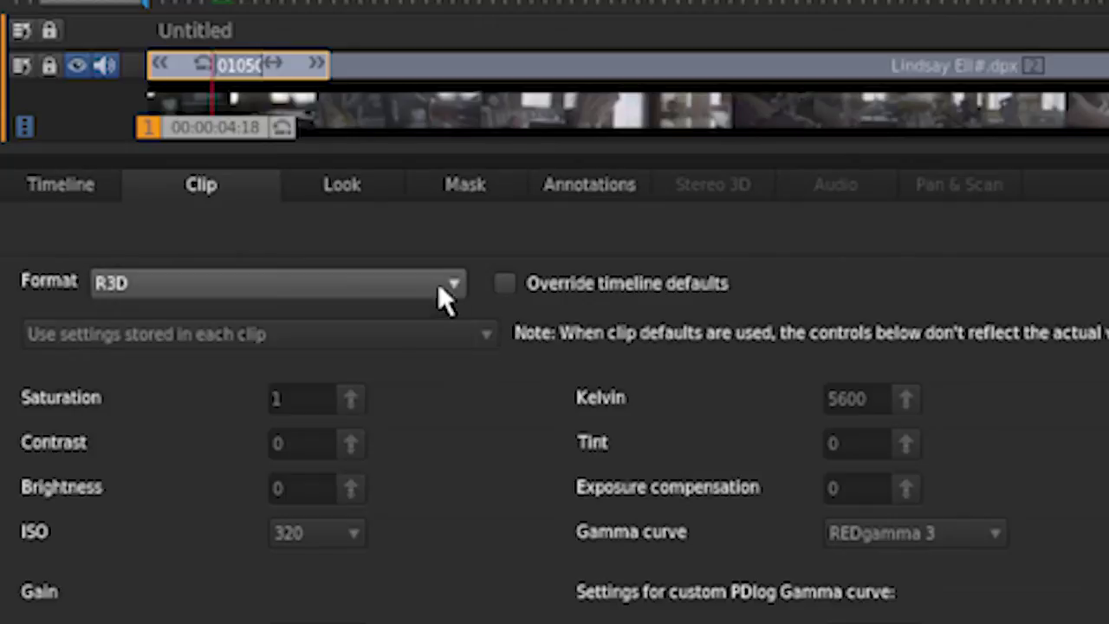
pyautogui.click(502, 283)
pyautogui.click(478, 335)
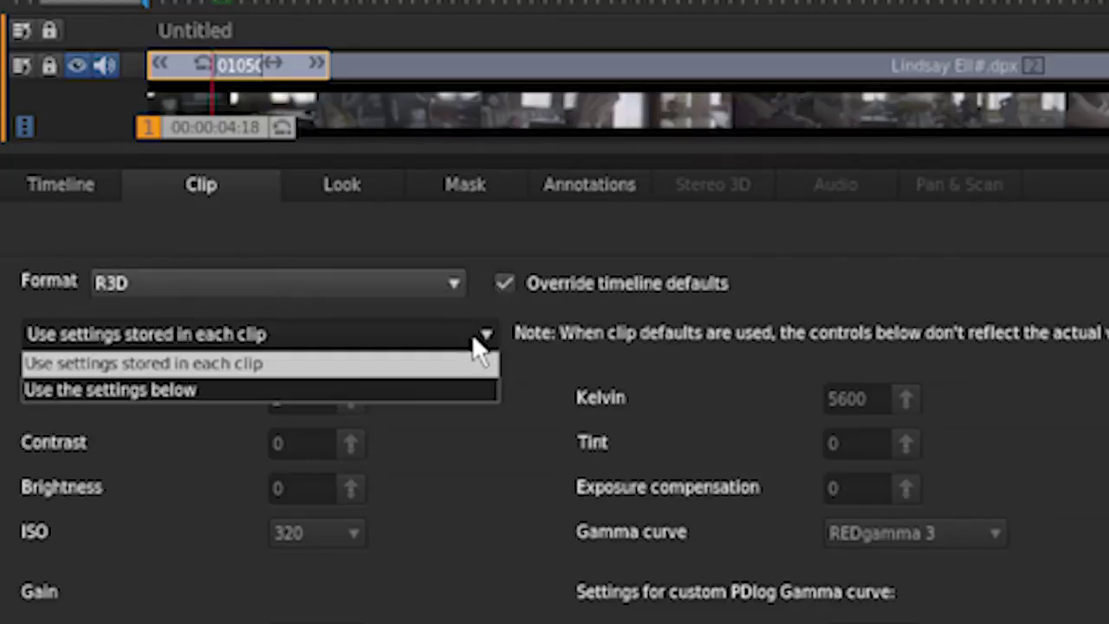
pyautogui.click(400, 389)
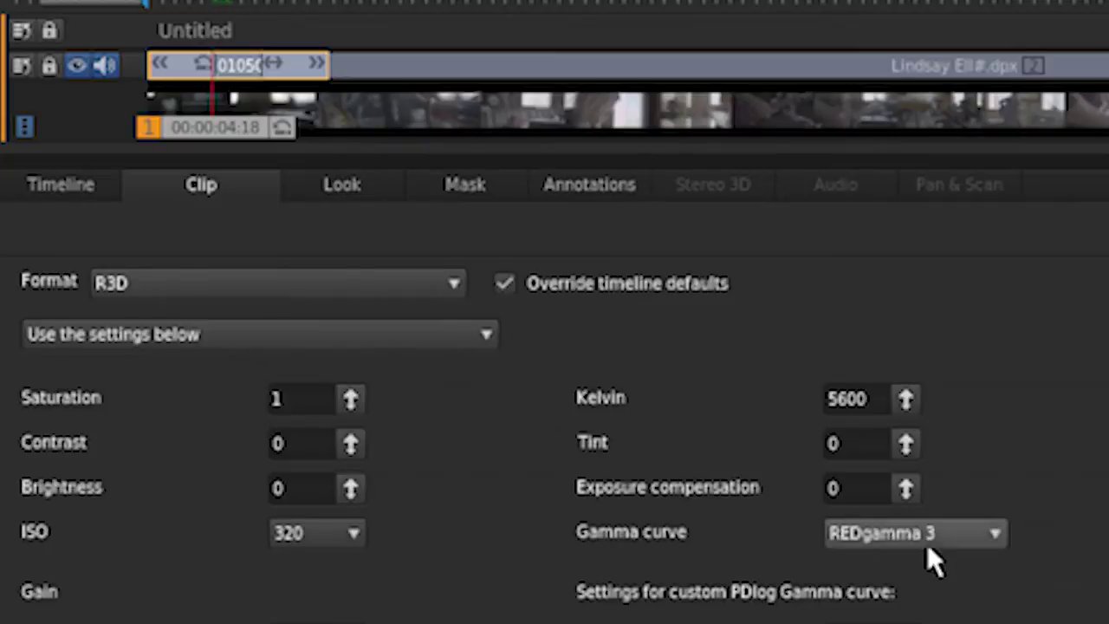
pyautogui.click(926, 537)
pyautogui.click(349, 500)
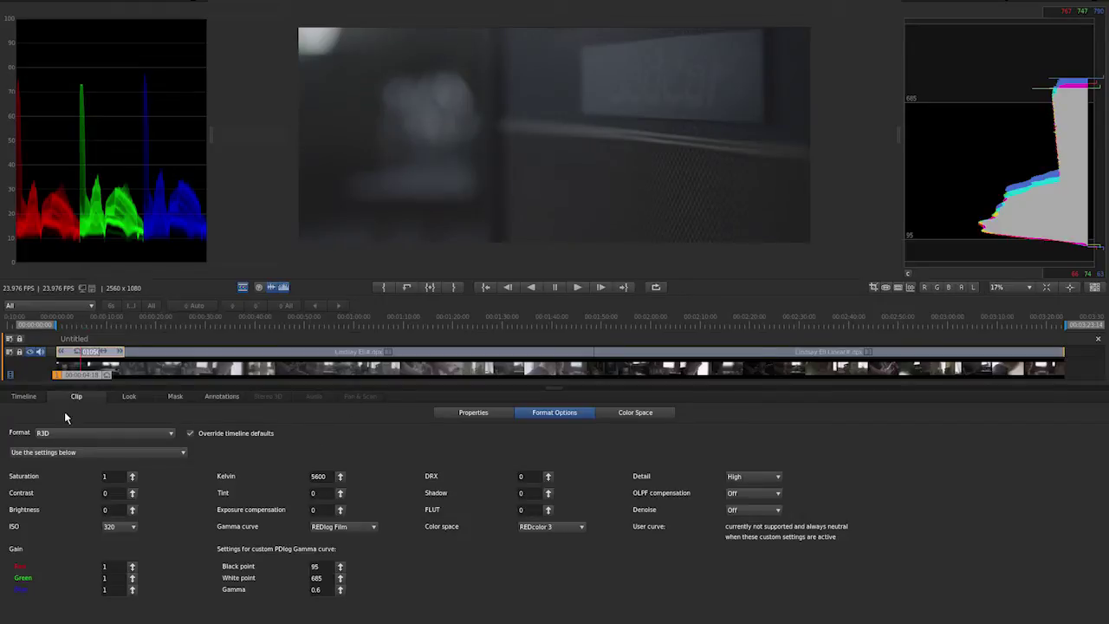
pyautogui.click(18, 398)
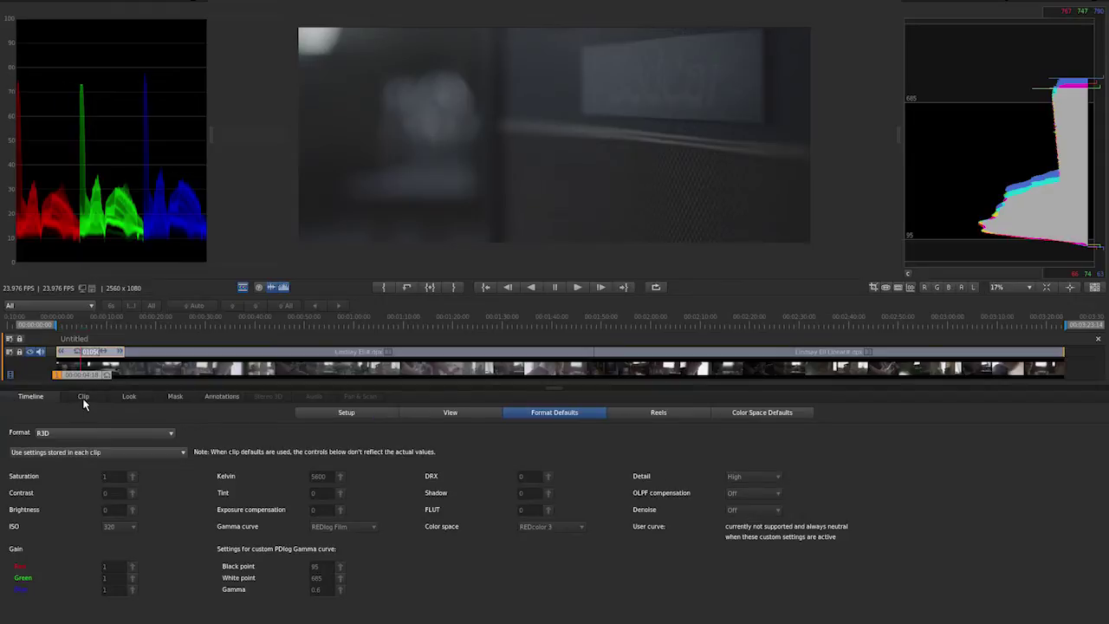
# Compare the Clip, Timeline and Look pages, ending on the Timeline setup page.
pyautogui.click(84, 399)
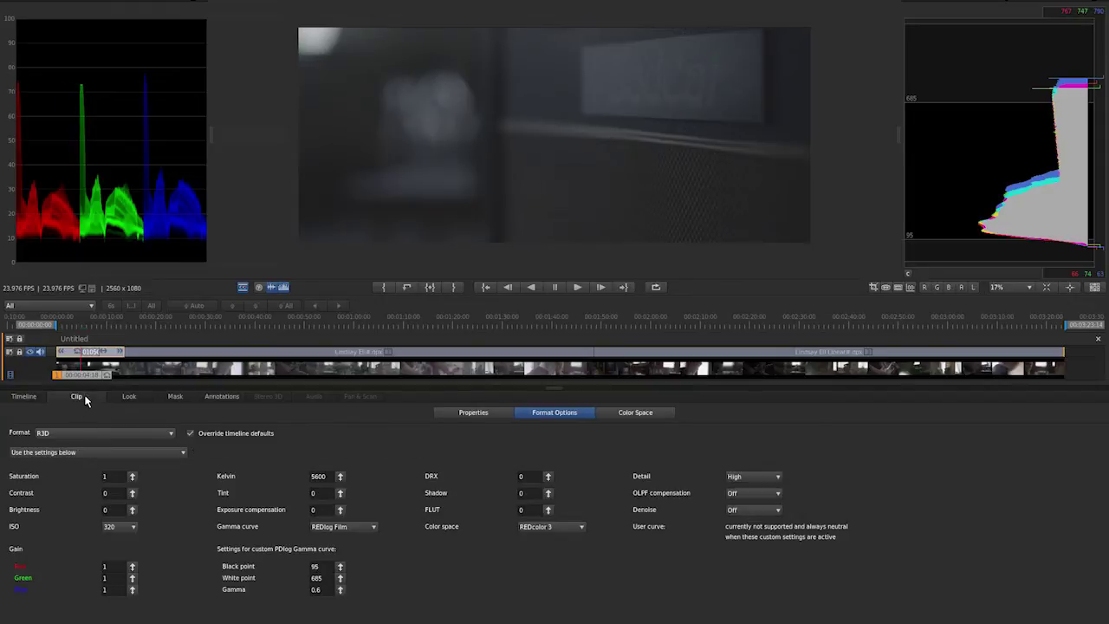
pyautogui.click(28, 400)
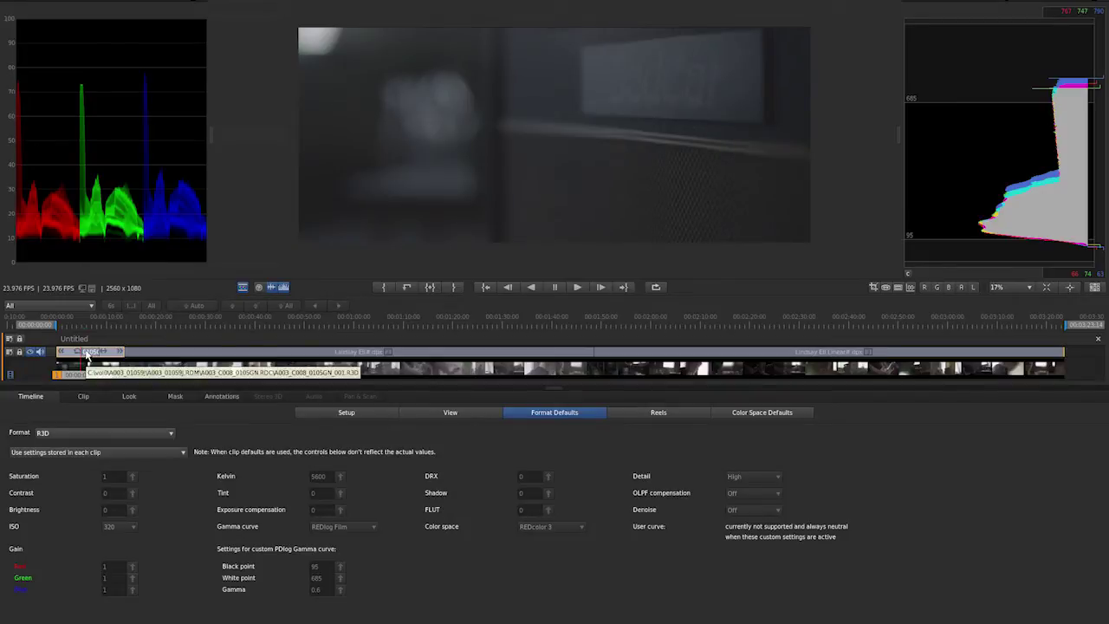
pyautogui.click(129, 396)
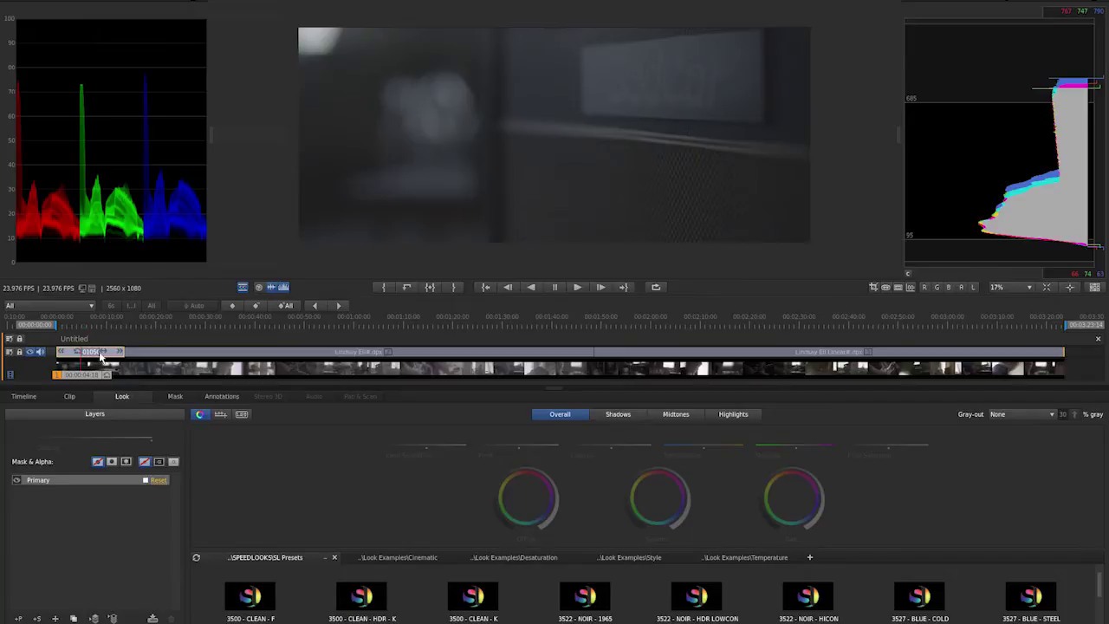
pyautogui.click(40, 397)
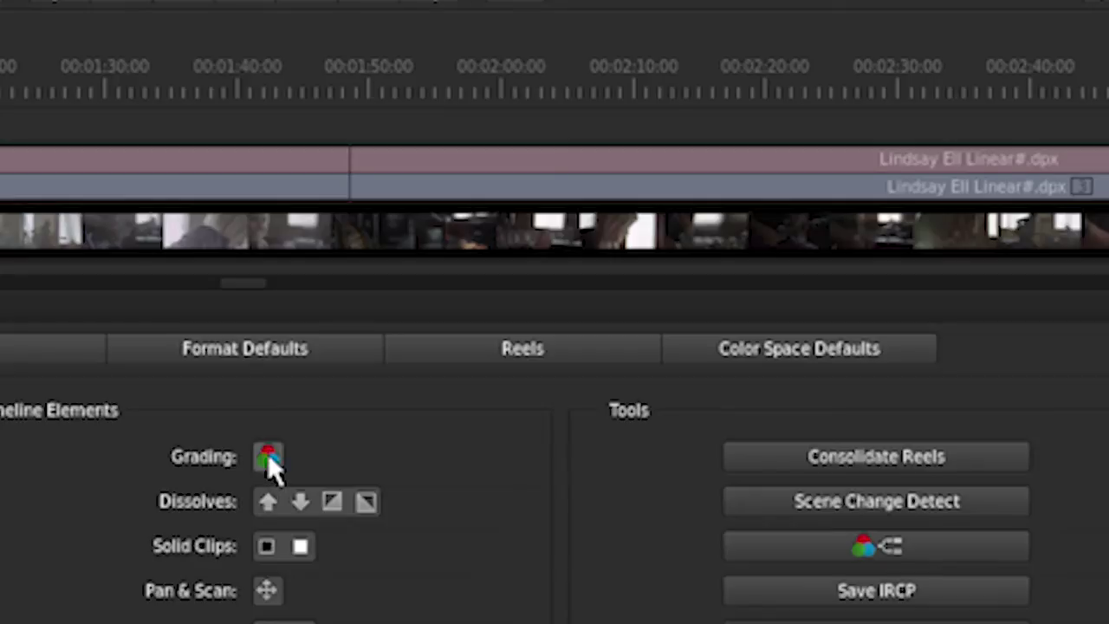
# Stretch the Untitled grading track to the timeline end and bring up the Look grading tools.
pyautogui.moveTo(268, 453); pyautogui.dragTo(158, 441)
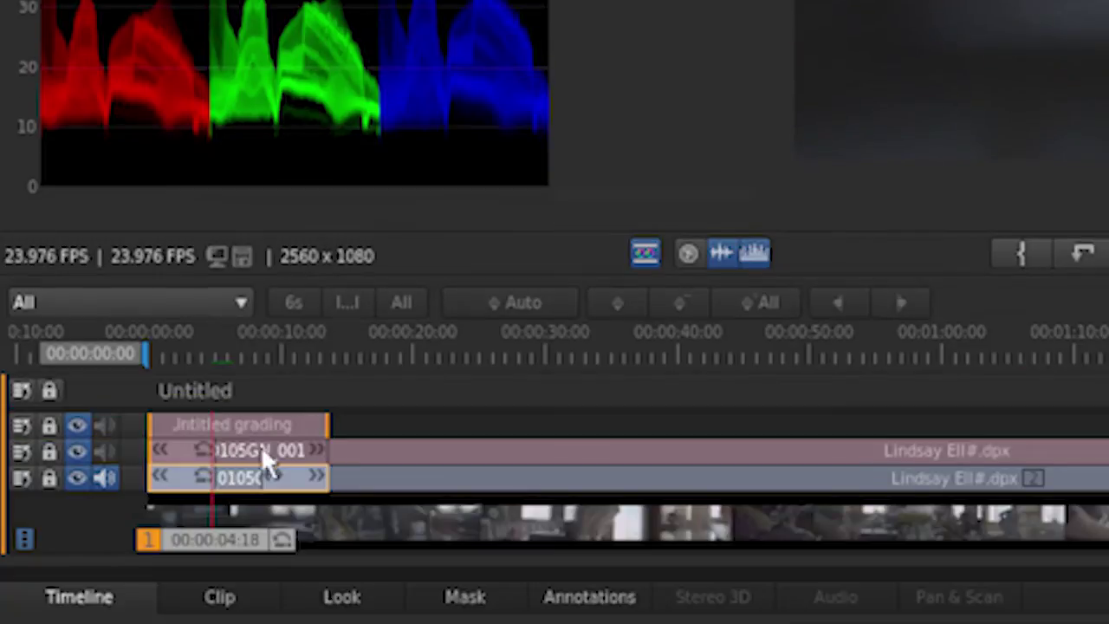
pyautogui.moveTo(331, 427); pyautogui.dragTo(1108, 623)
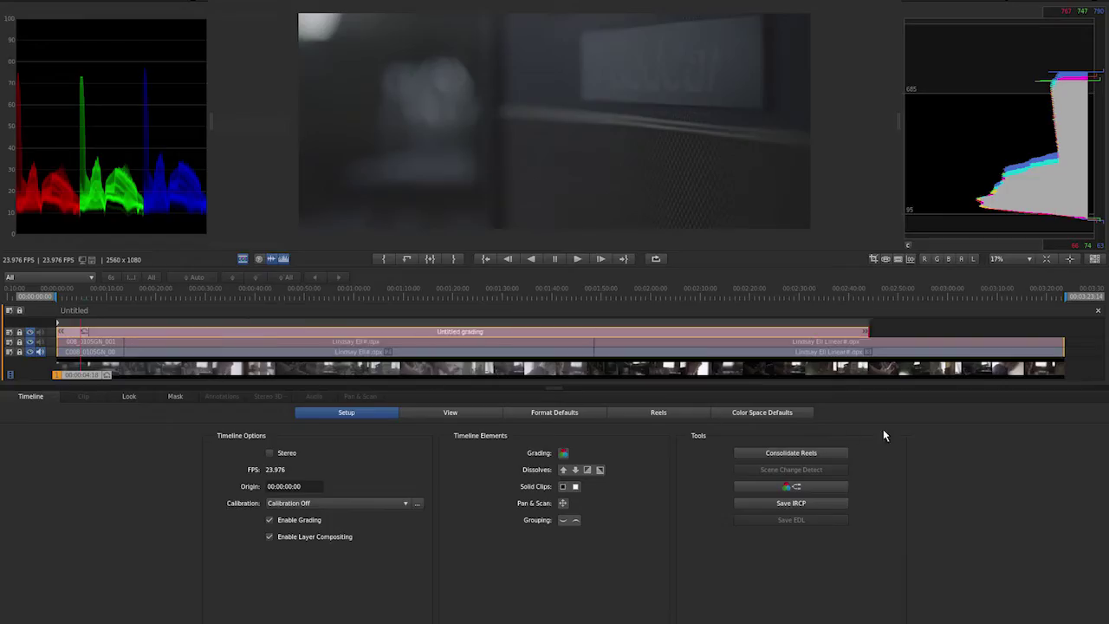
pyautogui.moveTo(883, 429); pyautogui.dragTo(1062, 451)
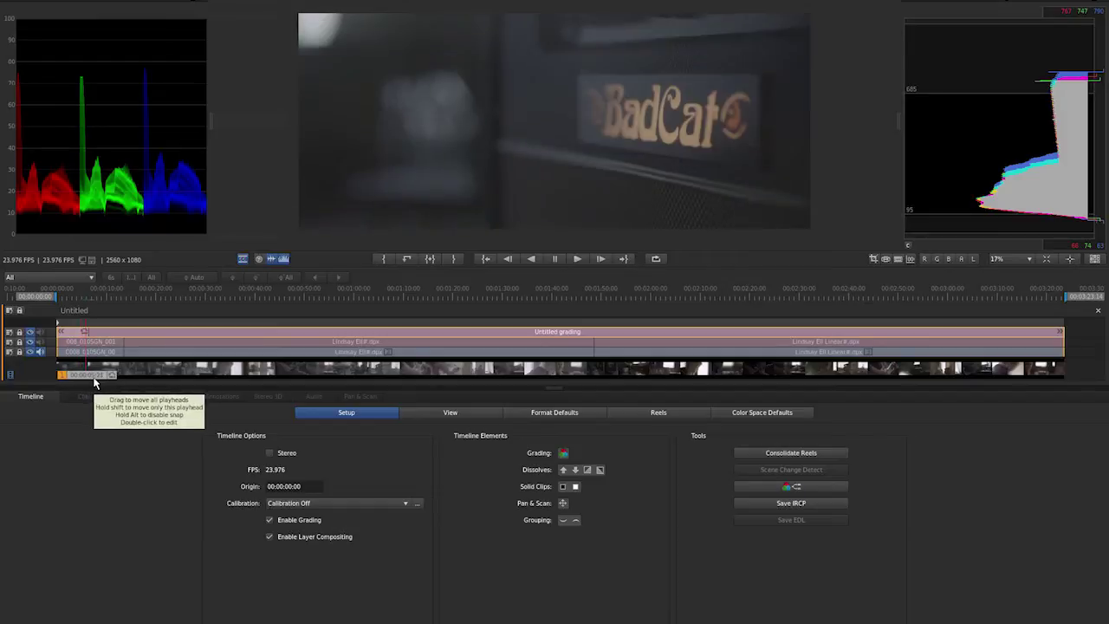
pyautogui.click(122, 396)
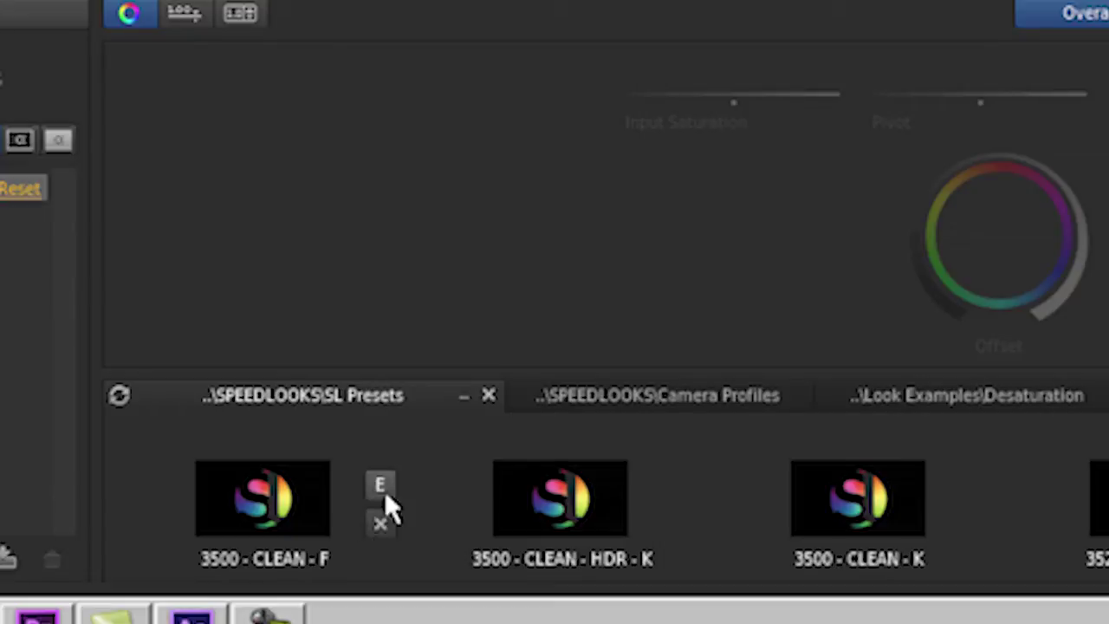
# Apply the SL - PROFILE - RED EPIC camera profile to the first clip as a LUT layer.
pyautogui.click(670, 400)
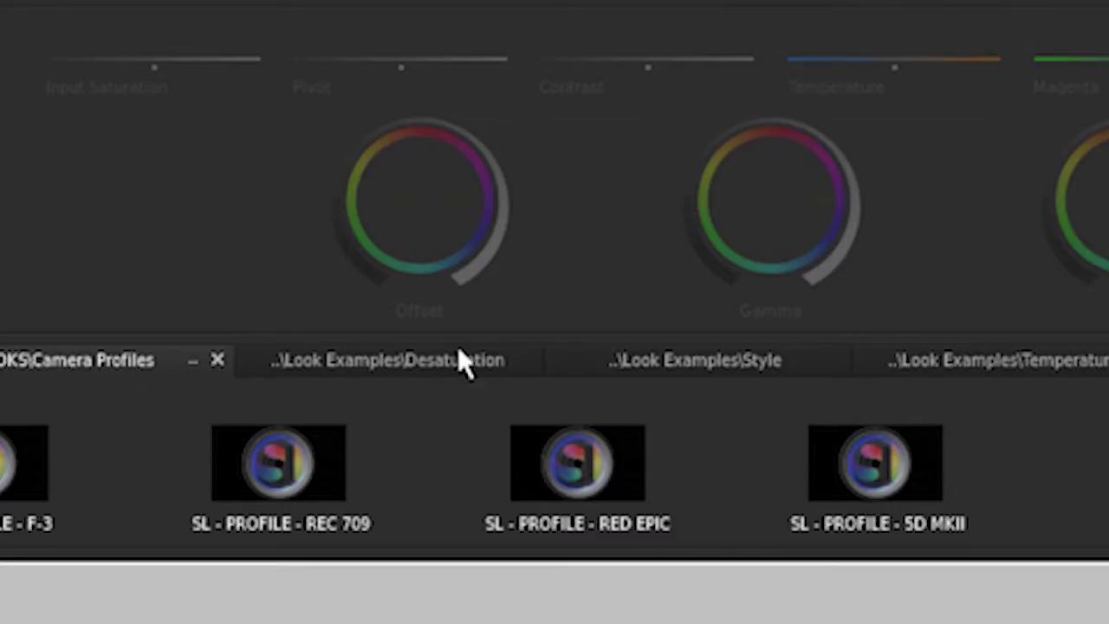
pyautogui.moveTo(614, 492)
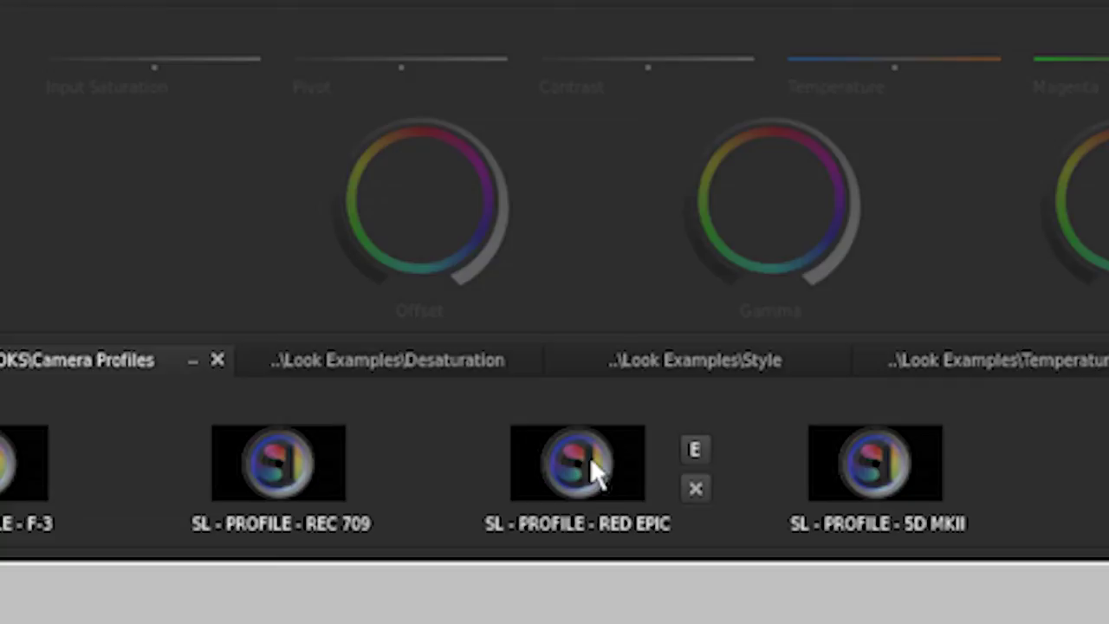
pyautogui.click(590, 457)
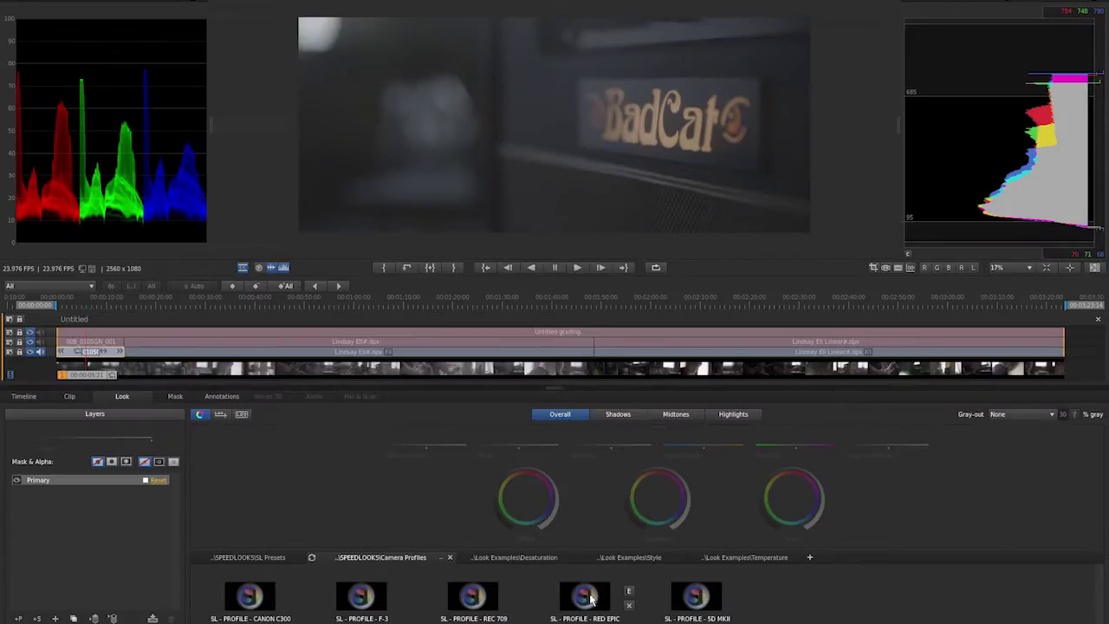
pyautogui.click(589, 597)
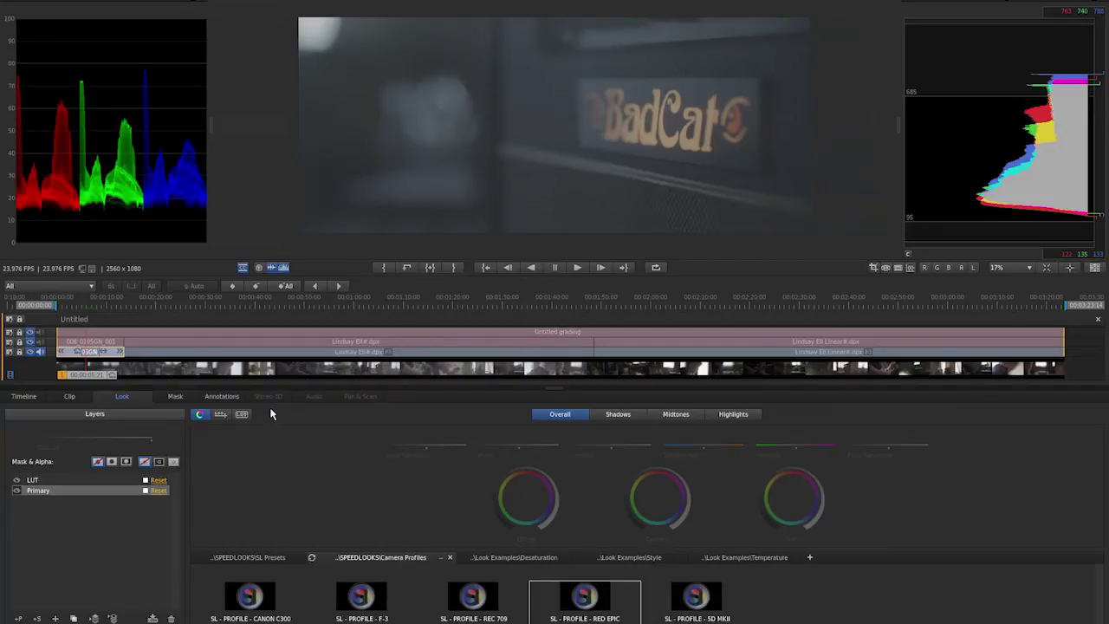
# Select the Untitled grading track and apply the 3528 - GOLD - ORANGE SpeedLook to it.
pyautogui.click(92, 334)
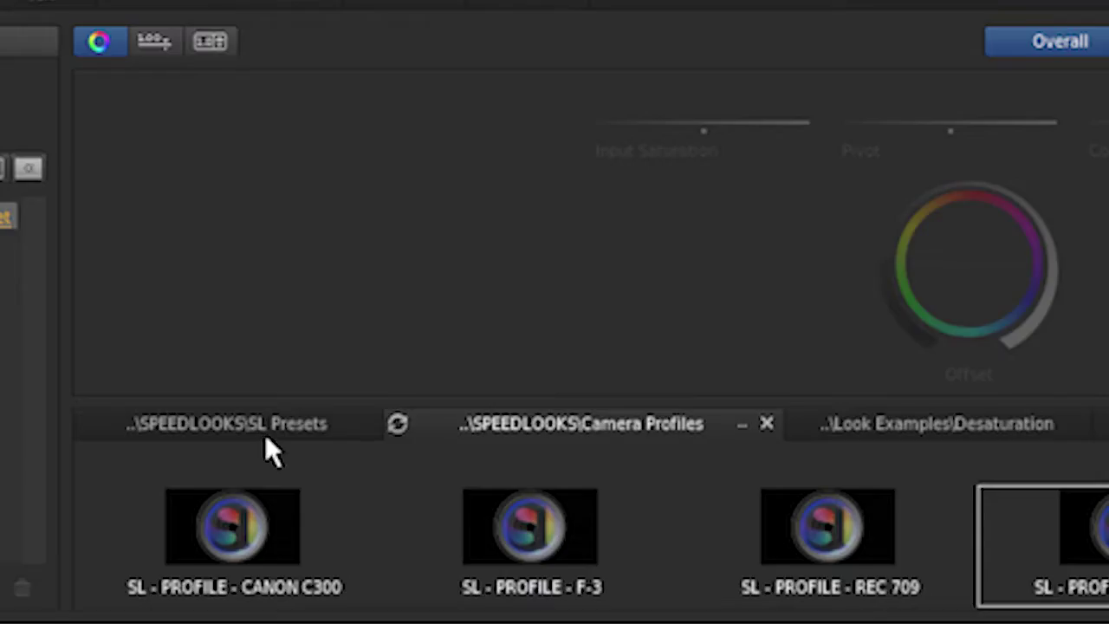
pyautogui.click(272, 446)
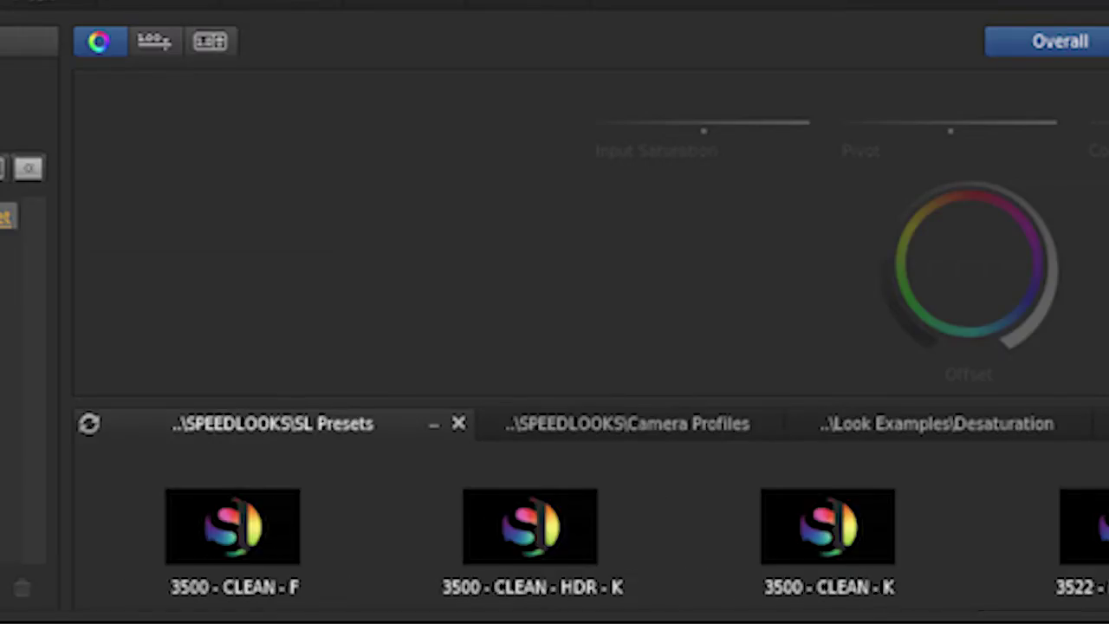
pyautogui.scroll(-2, 554, 537)
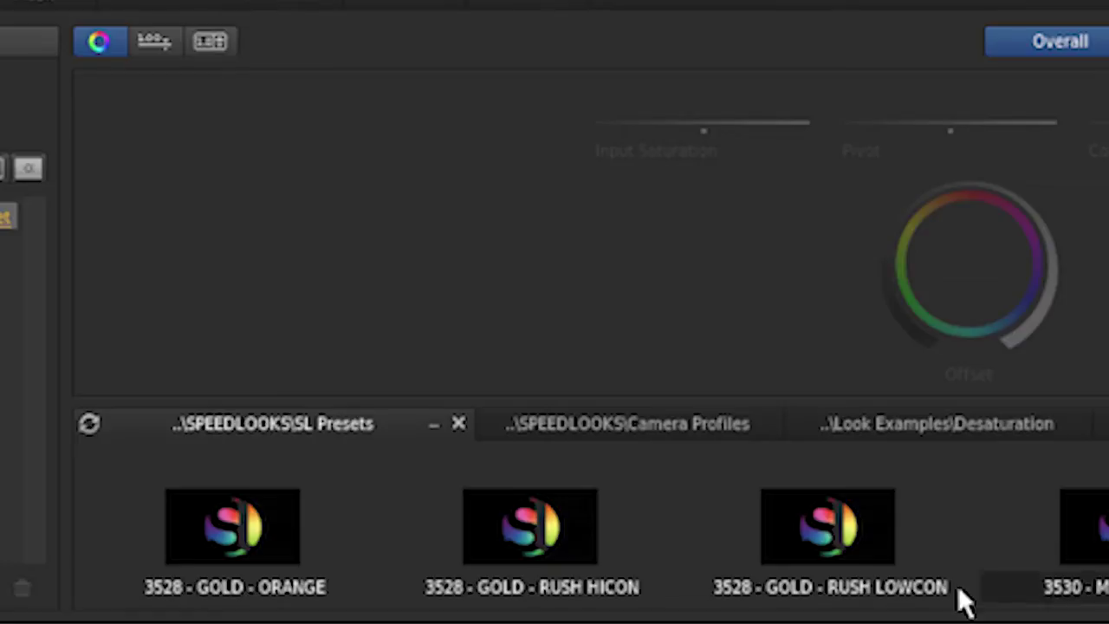
pyautogui.moveTo(275, 564)
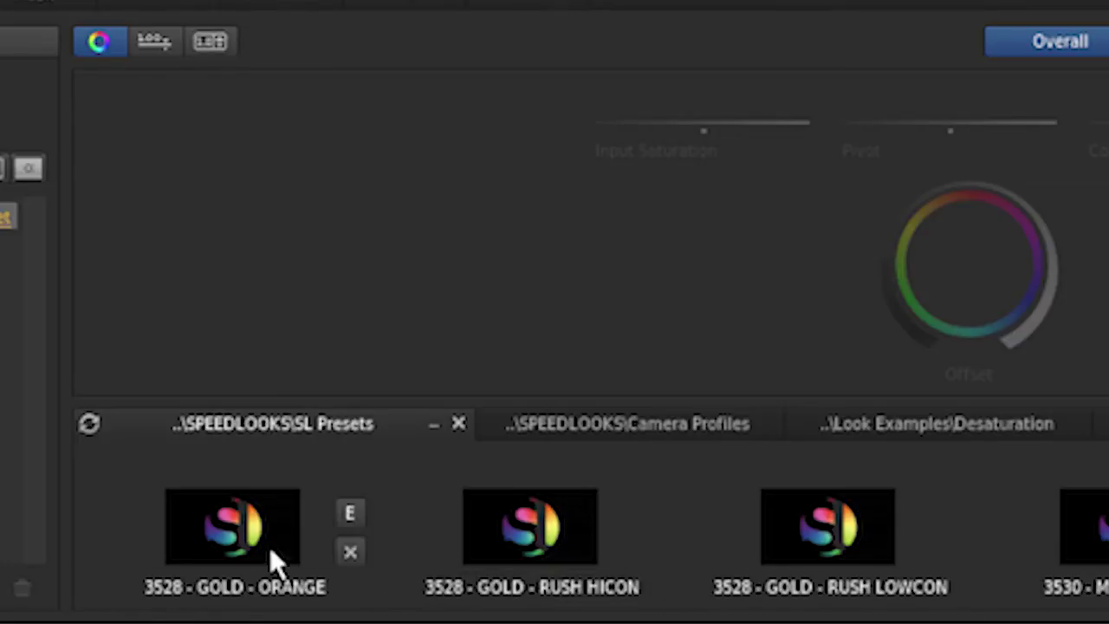
pyautogui.click(256, 599)
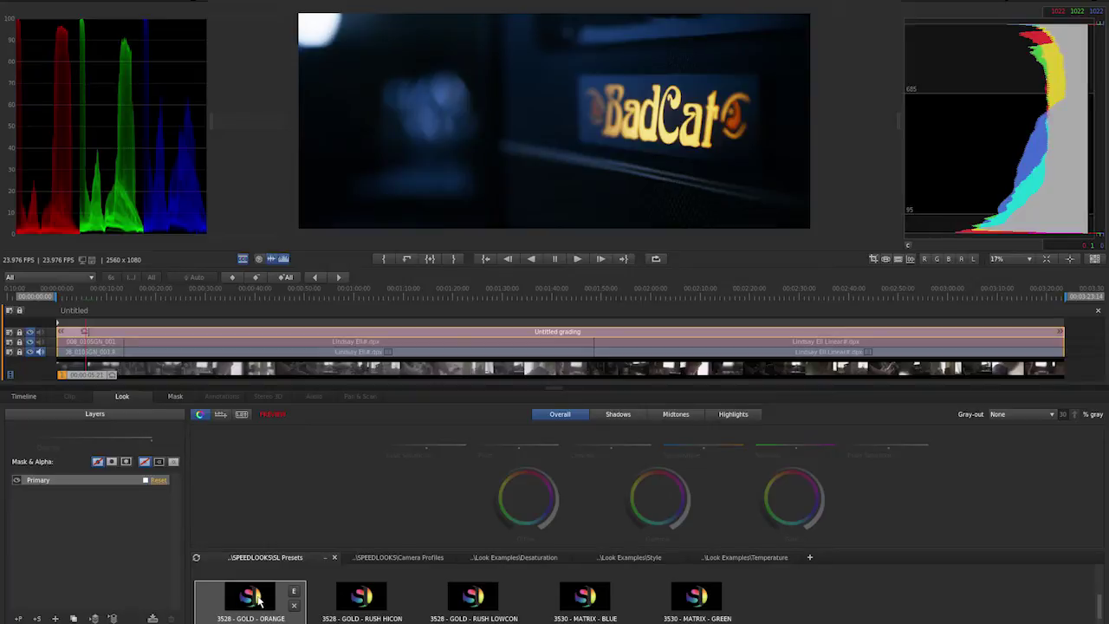
pyautogui.doubleClick(256, 599)
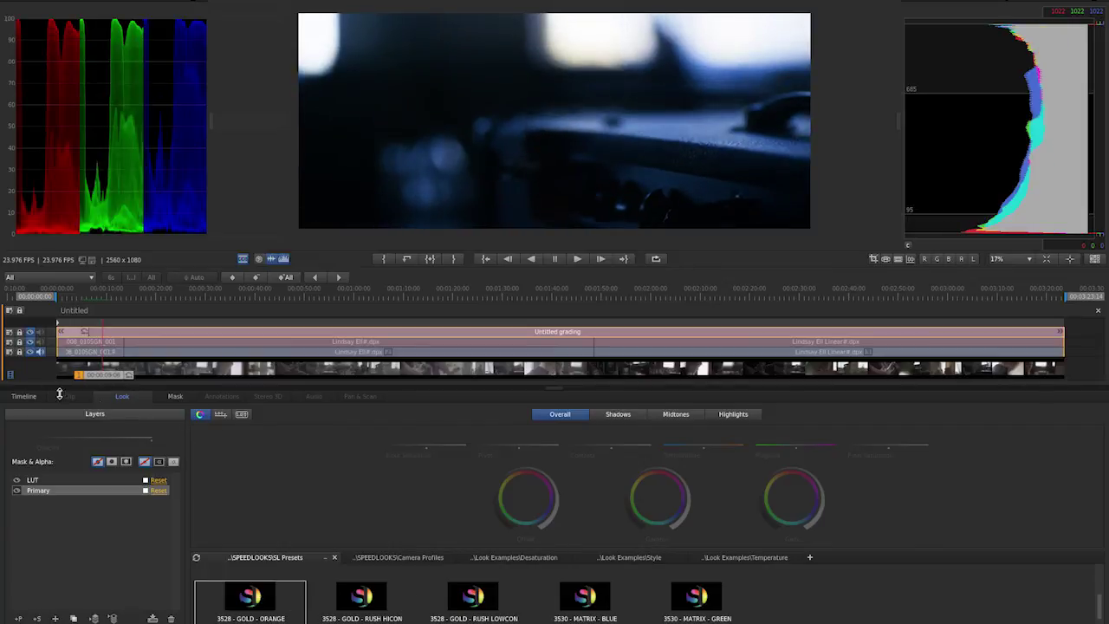
# Return to the BadCat sign shot and shift the first clip's Offset wheel darker and bluer.
pyautogui.moveTo(113, 380)
pyautogui.mouseDown()
pyautogui.moveTo(84, 378)
pyautogui.moveTo(94, 378)
pyautogui.mouseUp()
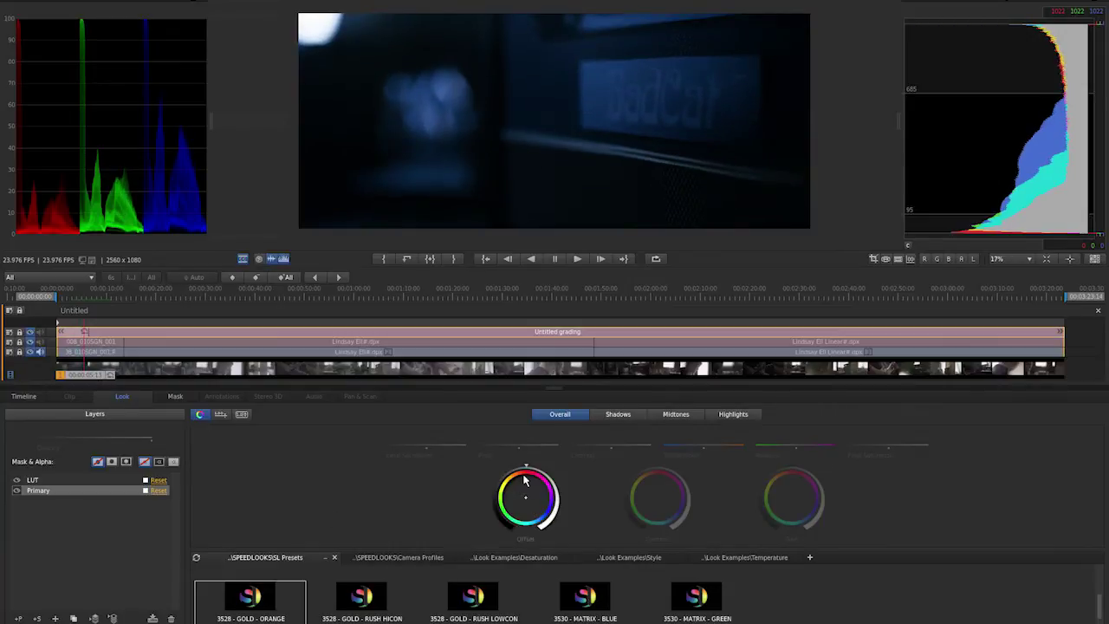
pyautogui.click(112, 343)
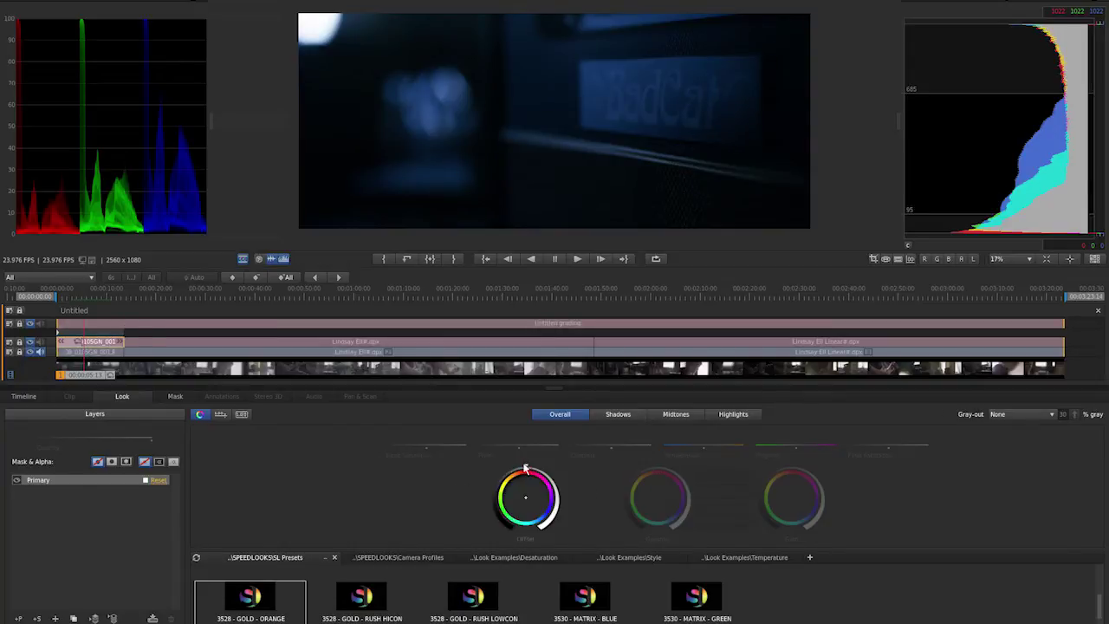
pyautogui.moveTo(526, 467)
pyautogui.mouseDown()
pyautogui.moveTo(540, 472)
pyautogui.moveTo(523, 469)
pyautogui.mouseUp()
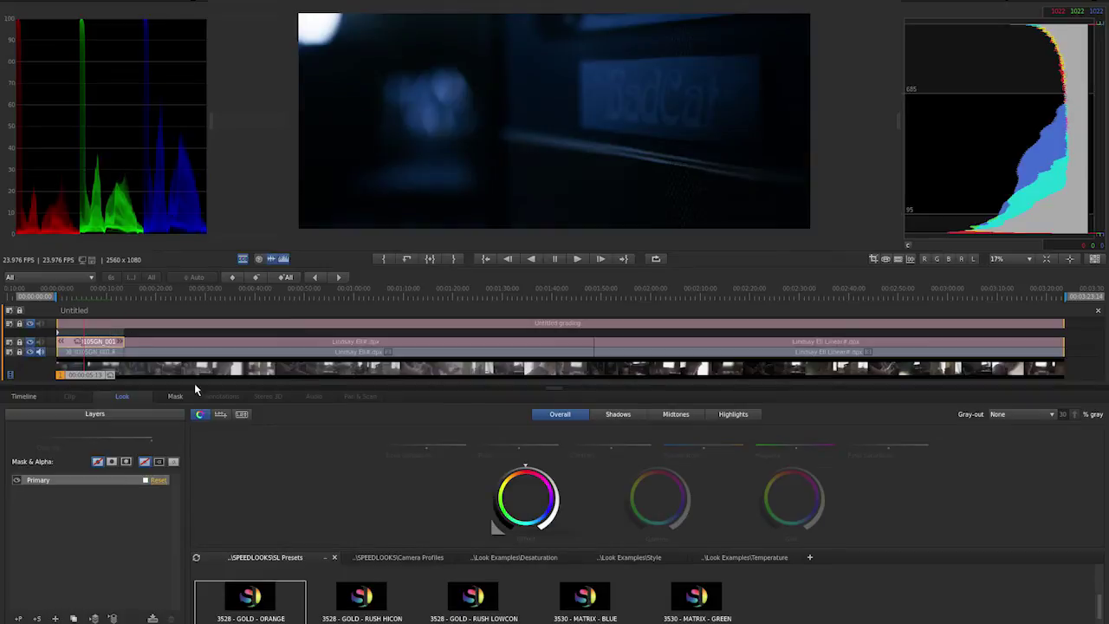
pyautogui.click(146, 340)
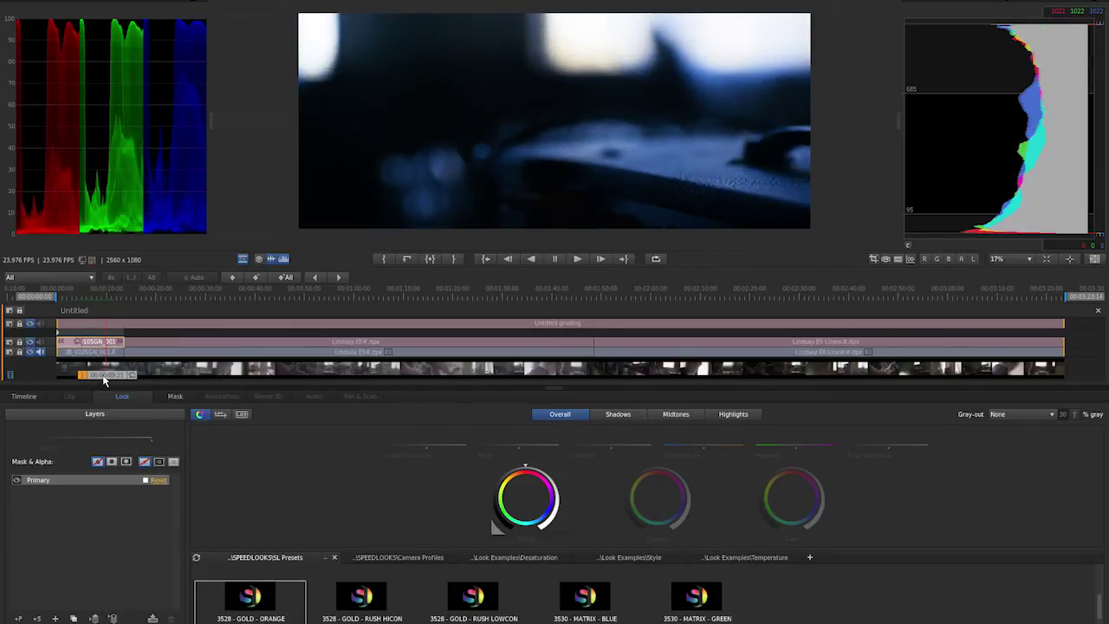
# Scrub into the next clip and back, turning the grading track's gold look back on.
pyautogui.moveTo(104, 379); pyautogui.dragTo(315, 387)
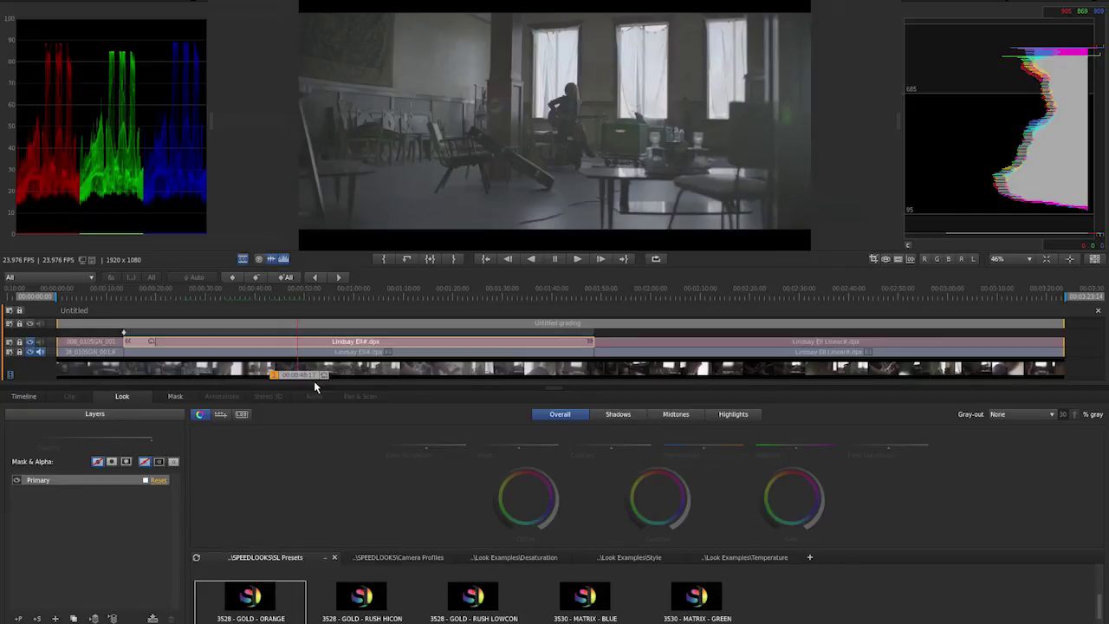
pyautogui.moveTo(315, 388); pyautogui.dragTo(286, 380)
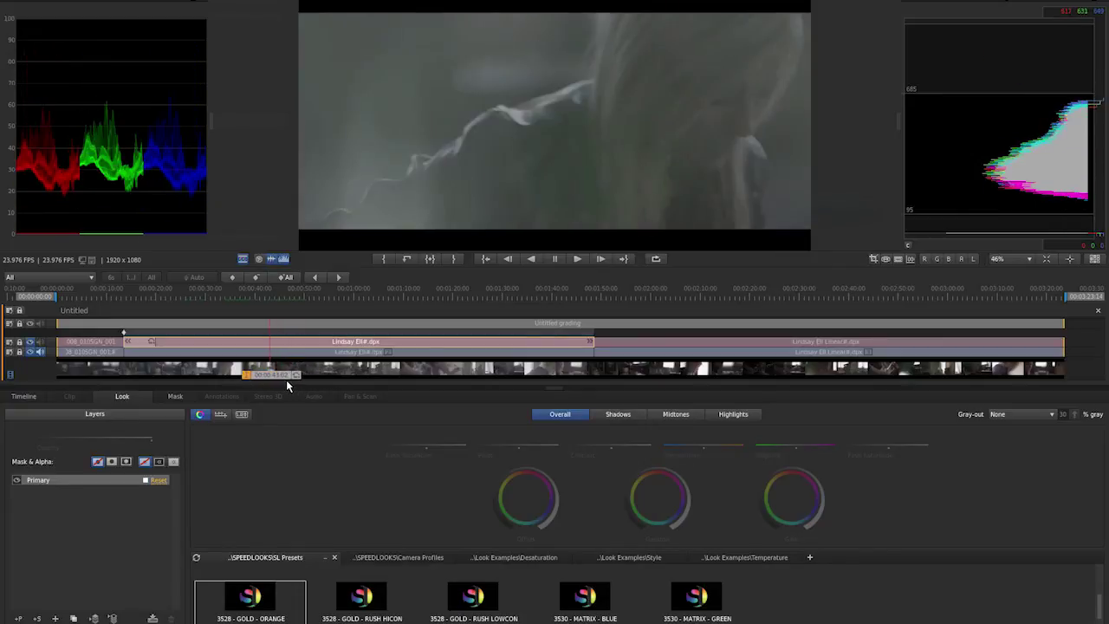
pyautogui.click(29, 324)
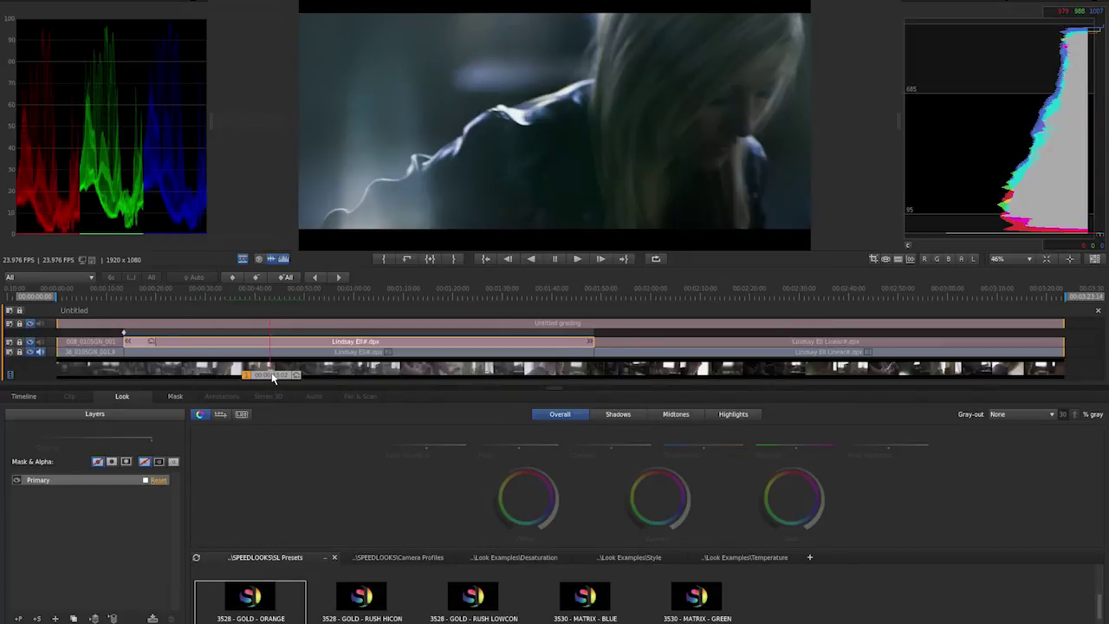
pyautogui.moveTo(273, 377); pyautogui.dragTo(163, 374)
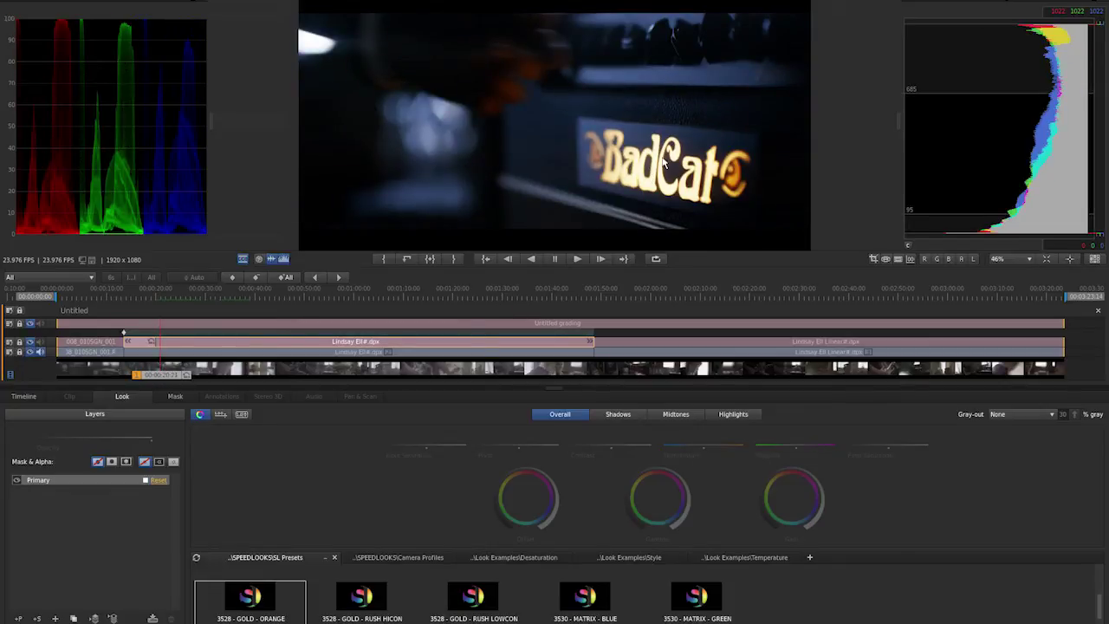
pyautogui.moveTo(158, 375)
pyautogui.mouseDown()
pyautogui.moveTo(87, 369)
pyautogui.moveTo(107, 371)
pyautogui.mouseUp()
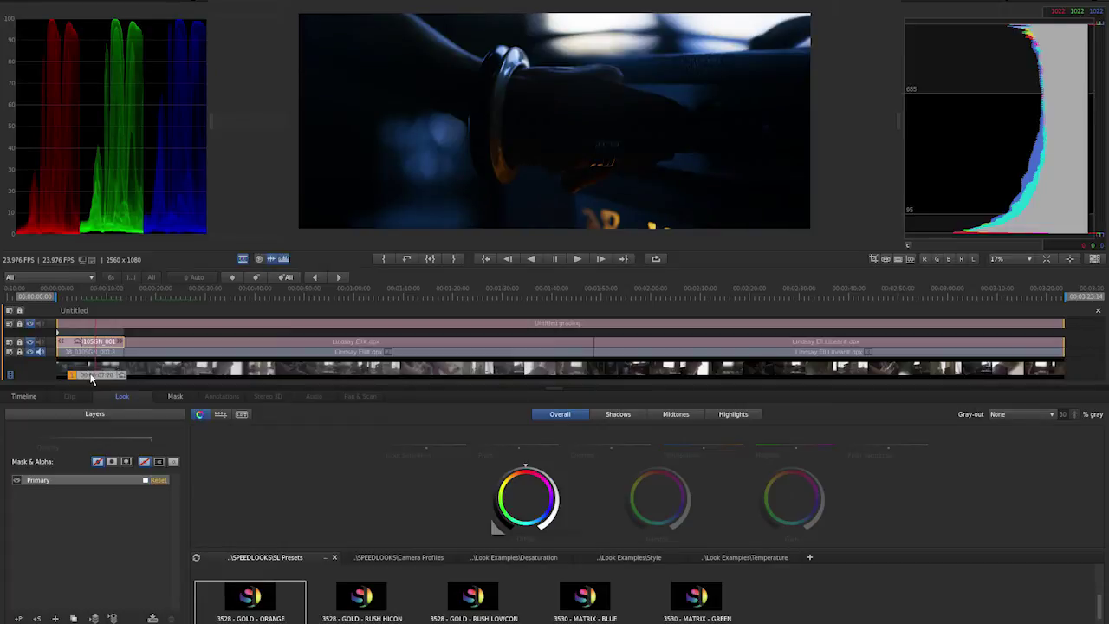
pyautogui.moveTo(91, 379); pyautogui.dragTo(148, 379)
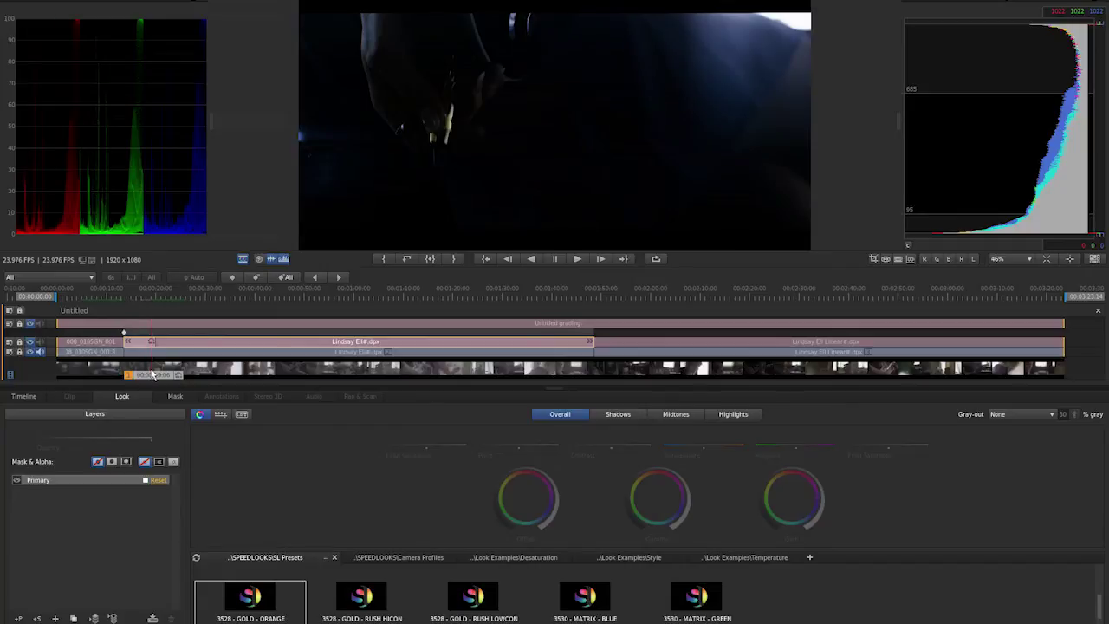
pyautogui.moveTo(153, 376); pyautogui.dragTo(298, 386)
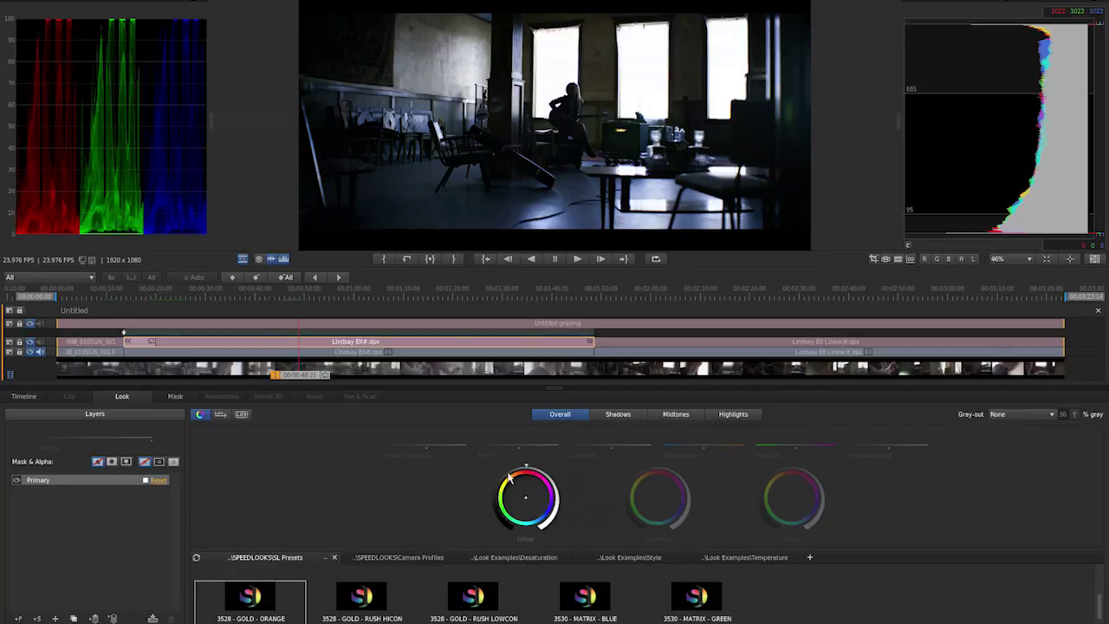
# Tweak the shot's Offset and highlights wheels, then scrub to the wide room shot at 00:01:14:01.
pyautogui.moveTo(527, 471); pyautogui.dragTo(535, 470)
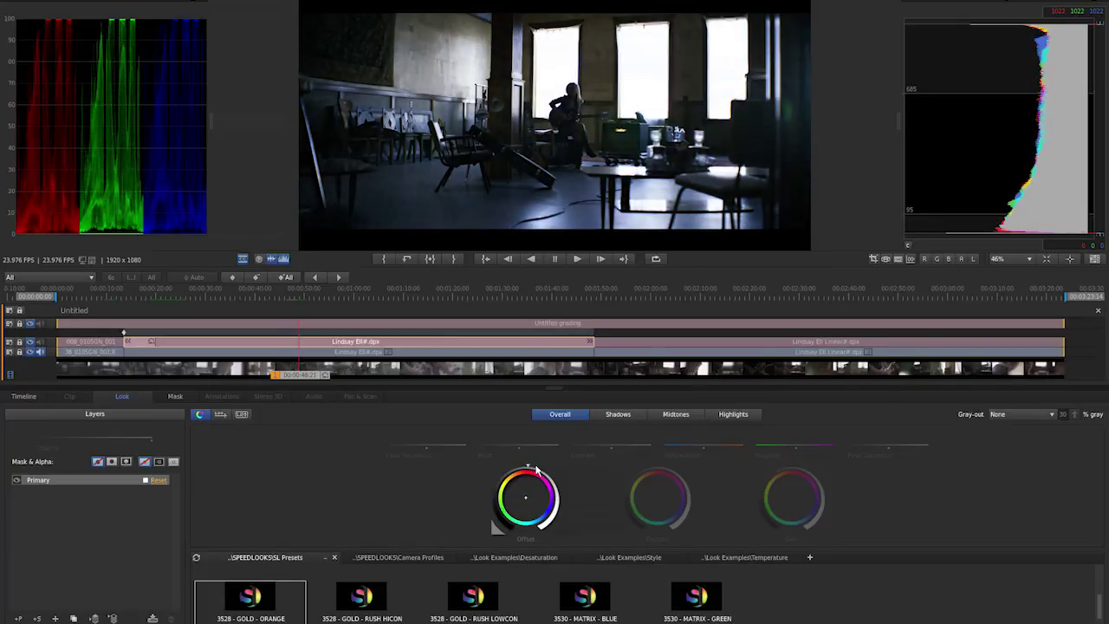
pyautogui.moveTo(793, 469); pyautogui.dragTo(773, 469)
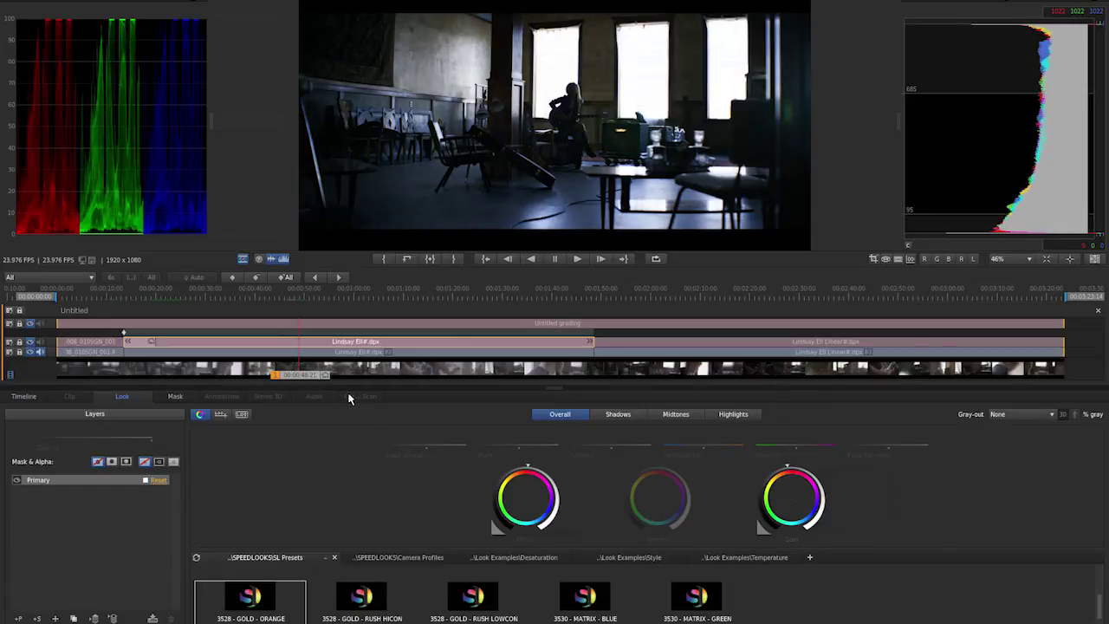
pyautogui.moveTo(298, 377); pyautogui.dragTo(363, 380)
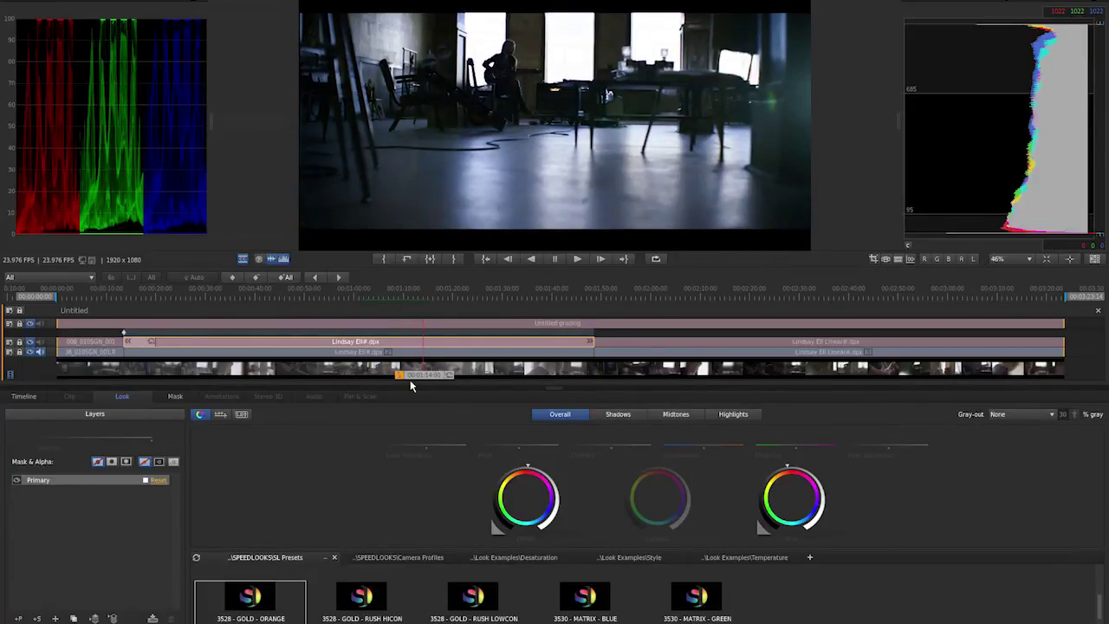
pyautogui.click(453, 327)
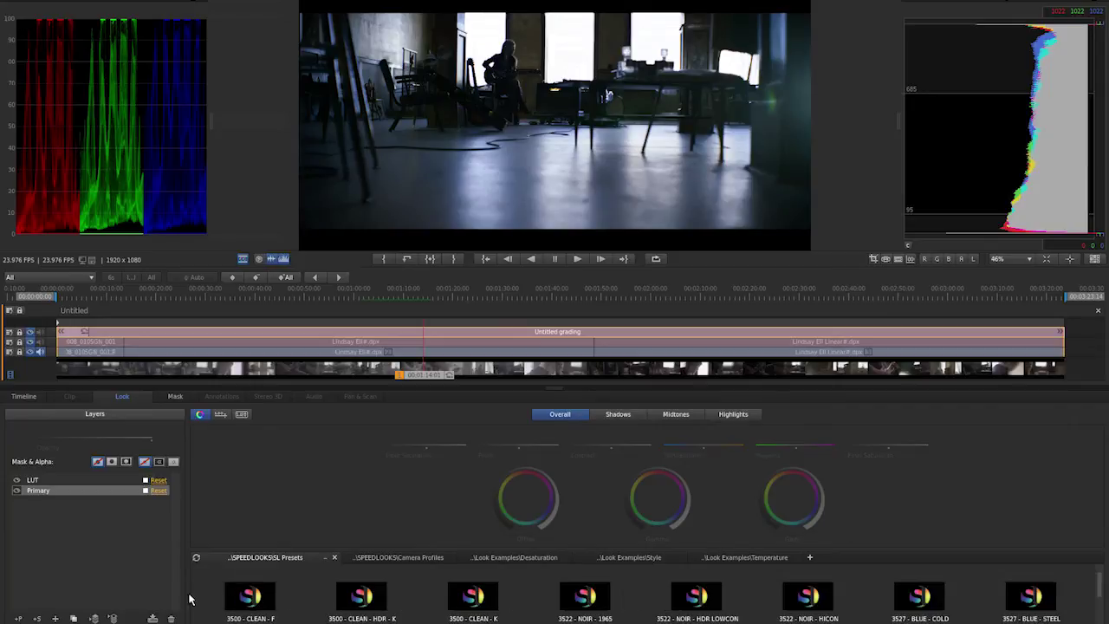
# Preview the 3500 - CLEAN - F SpeedLook on the Untitled grading track spanning the timeline.
pyautogui.click(241, 601)
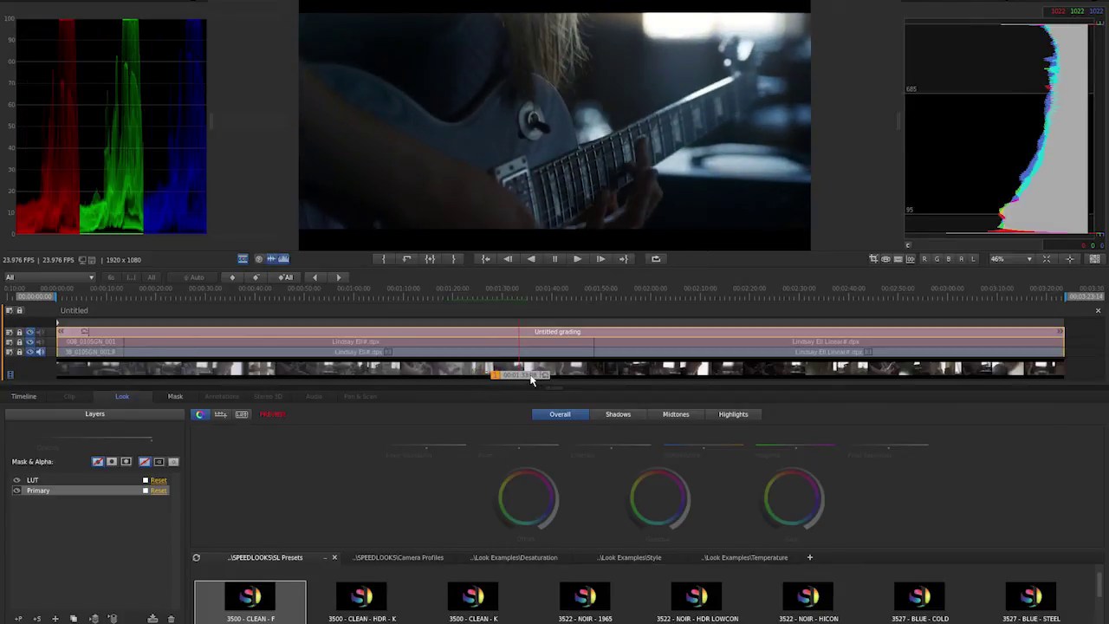
# Commit the clean look, move the playhead to about 01:51 in the second clip, and list Camera Profiles.
pyautogui.click(29, 331)
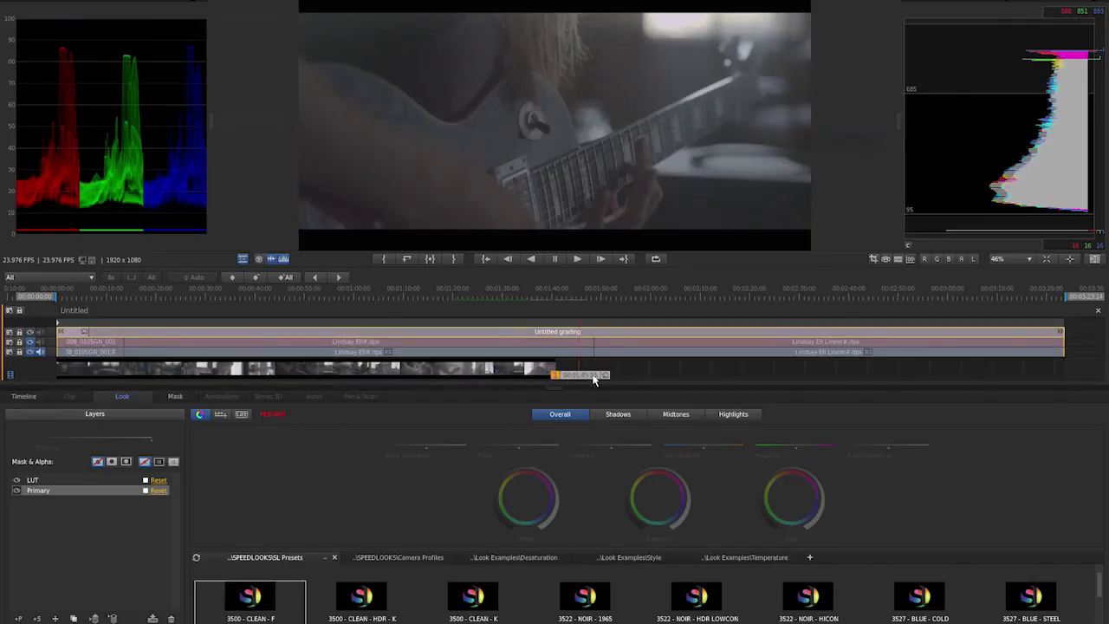
pyautogui.click(613, 381)
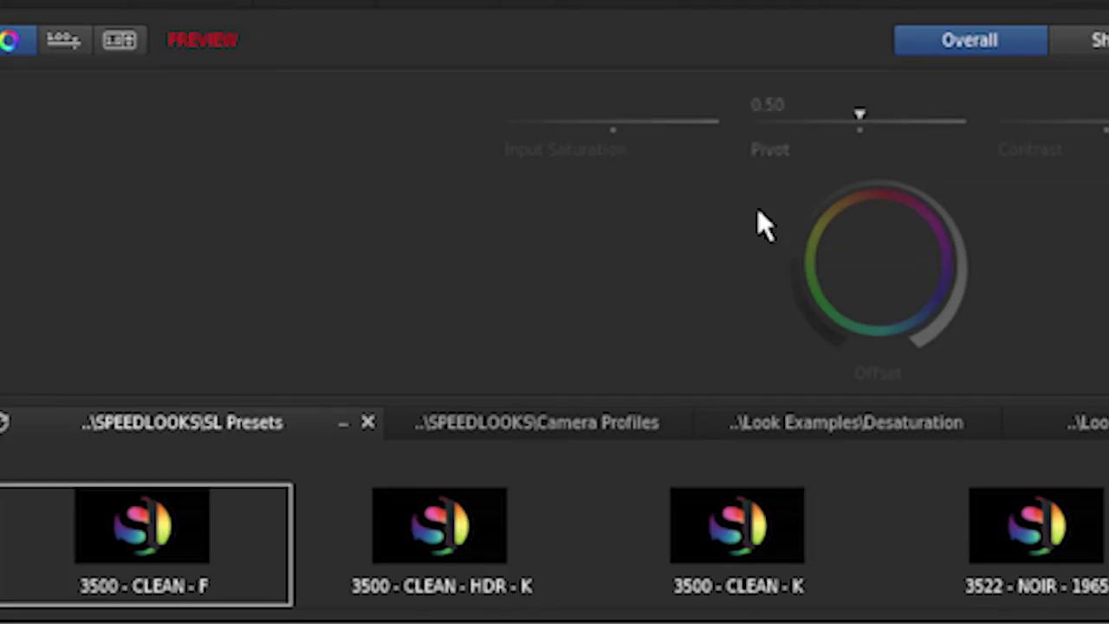
pyautogui.click(559, 423)
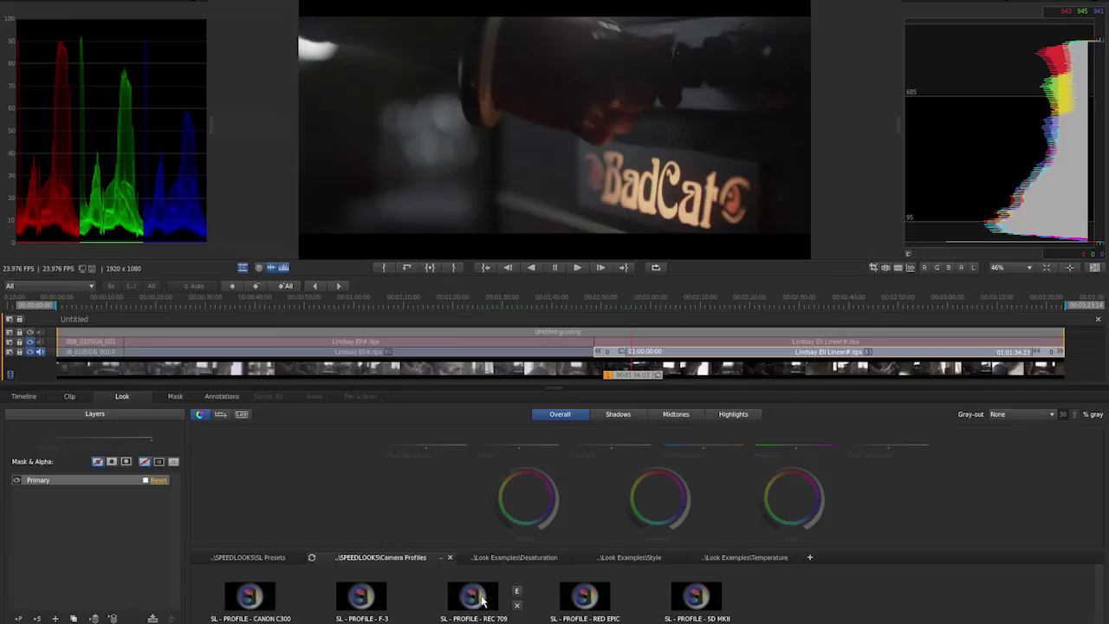
# Apply the SL - PROFILE - REC 709 camera profile to the second clip, then reselect the grading track.
pyautogui.doubleClick(483, 598)
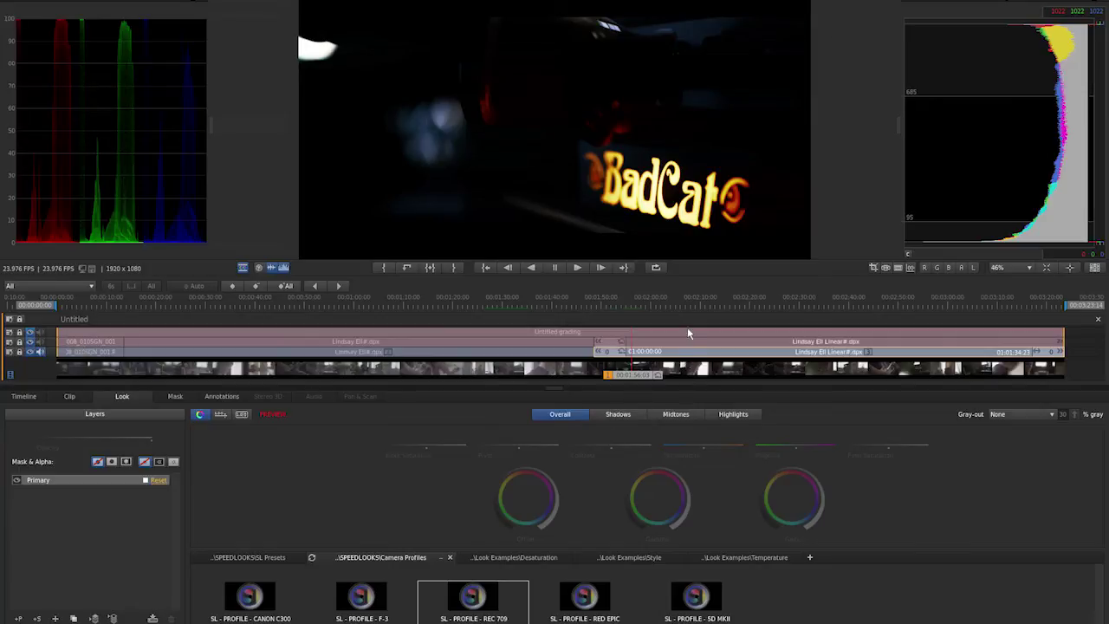
pyautogui.click(675, 331)
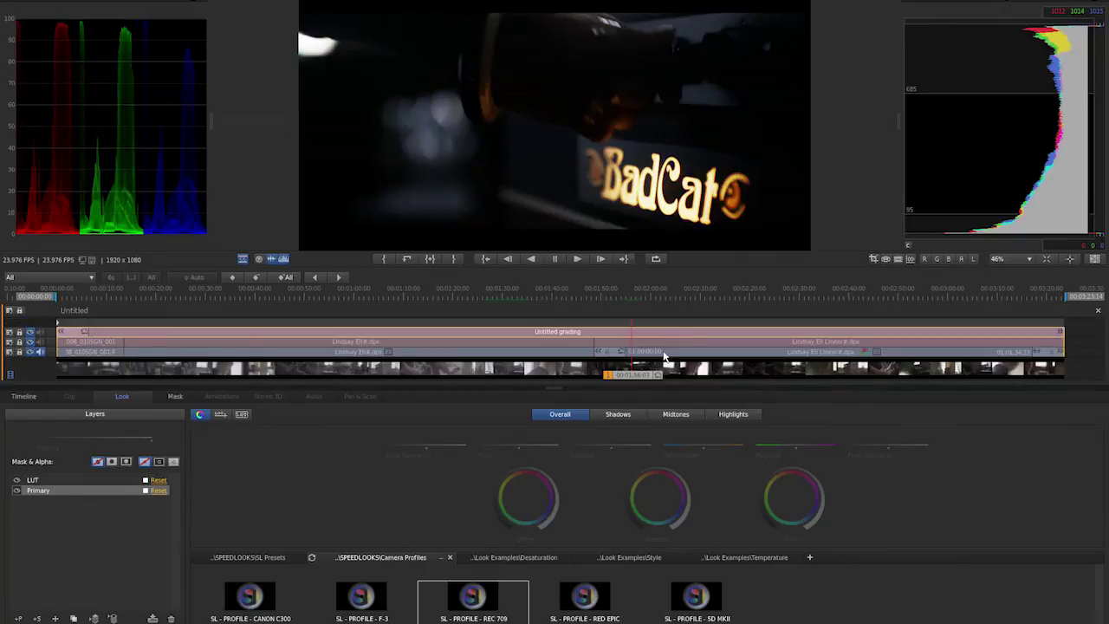
# On the second clip alone, pull the Gain wheel down slightly and raise the Offset to brighten it.
pyautogui.click(663, 343)
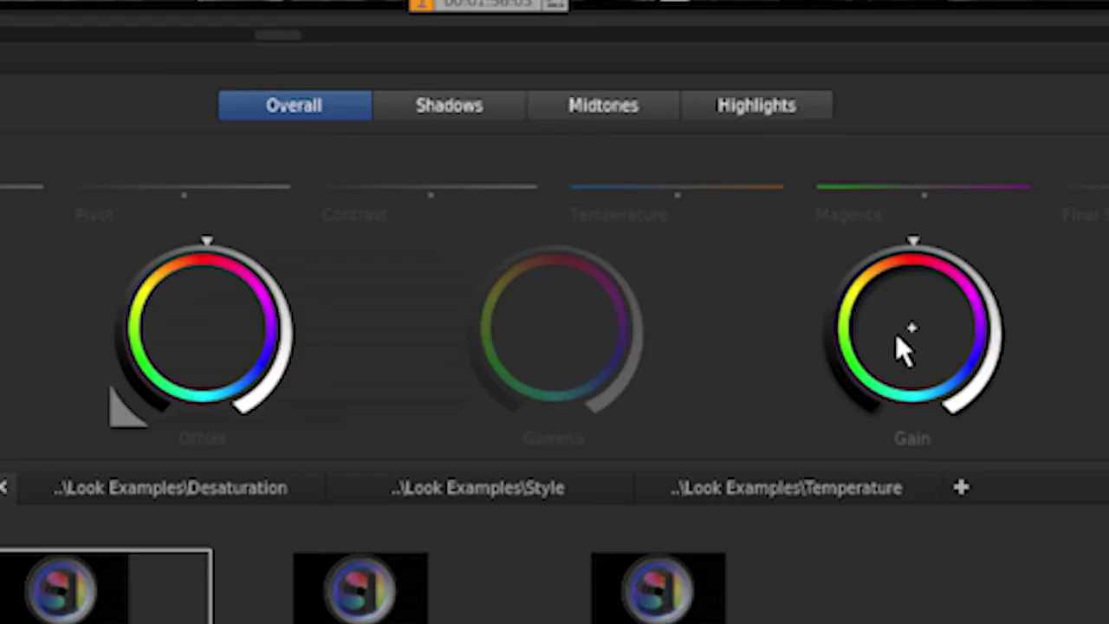
pyautogui.moveTo(910, 326); pyautogui.dragTo(911, 328)
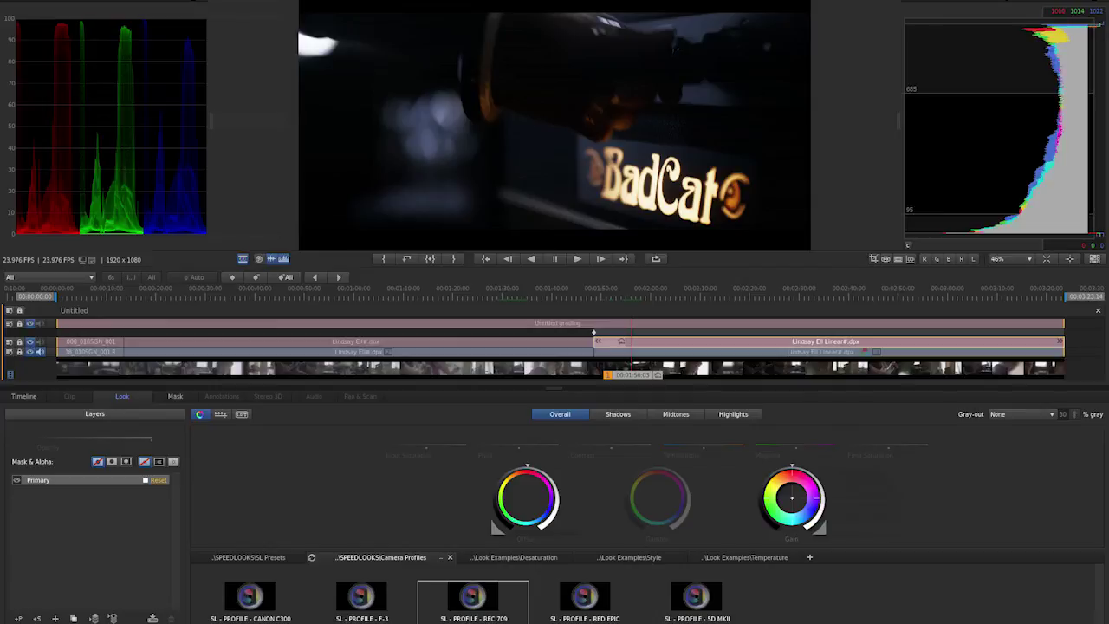
pyautogui.moveTo(791, 497); pyautogui.dragTo(802, 474)
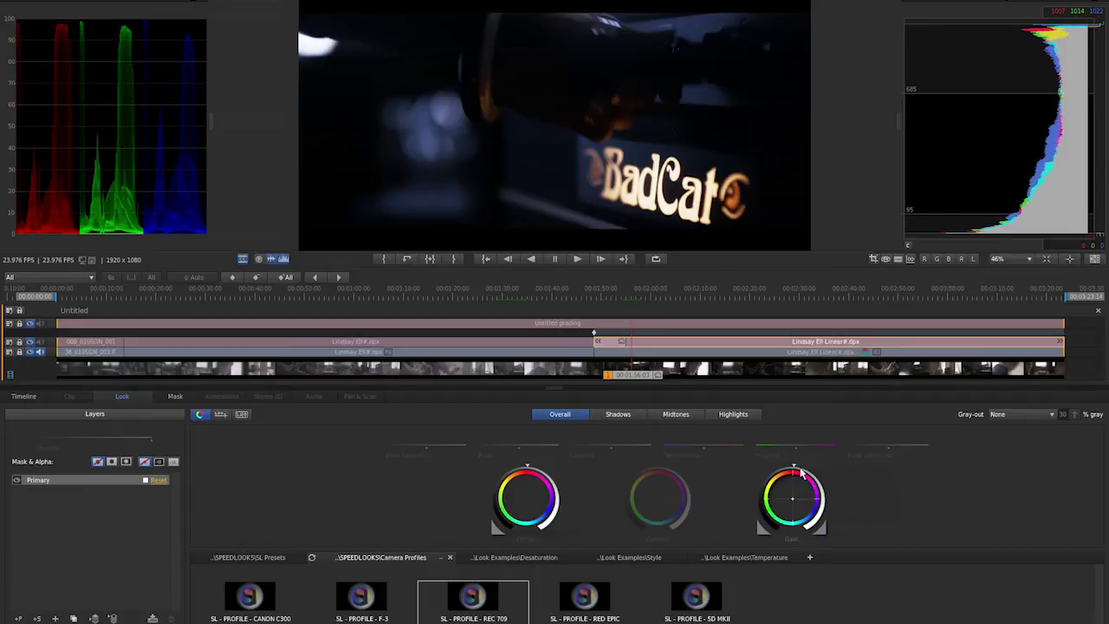
pyautogui.press('space')
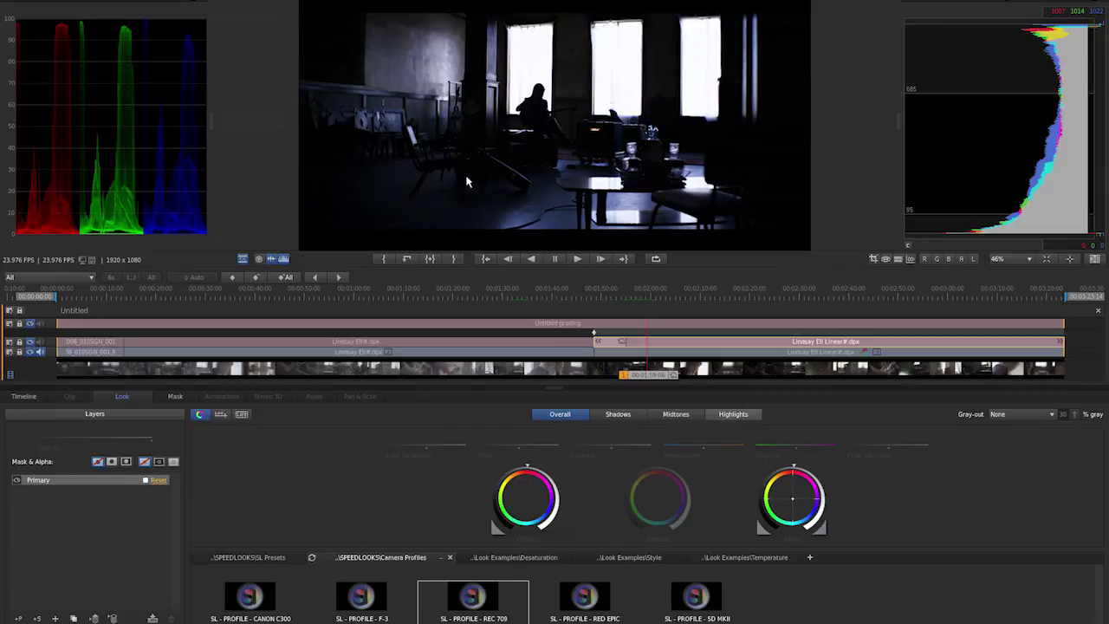
pyautogui.moveTo(526, 468); pyautogui.dragTo(545, 476)
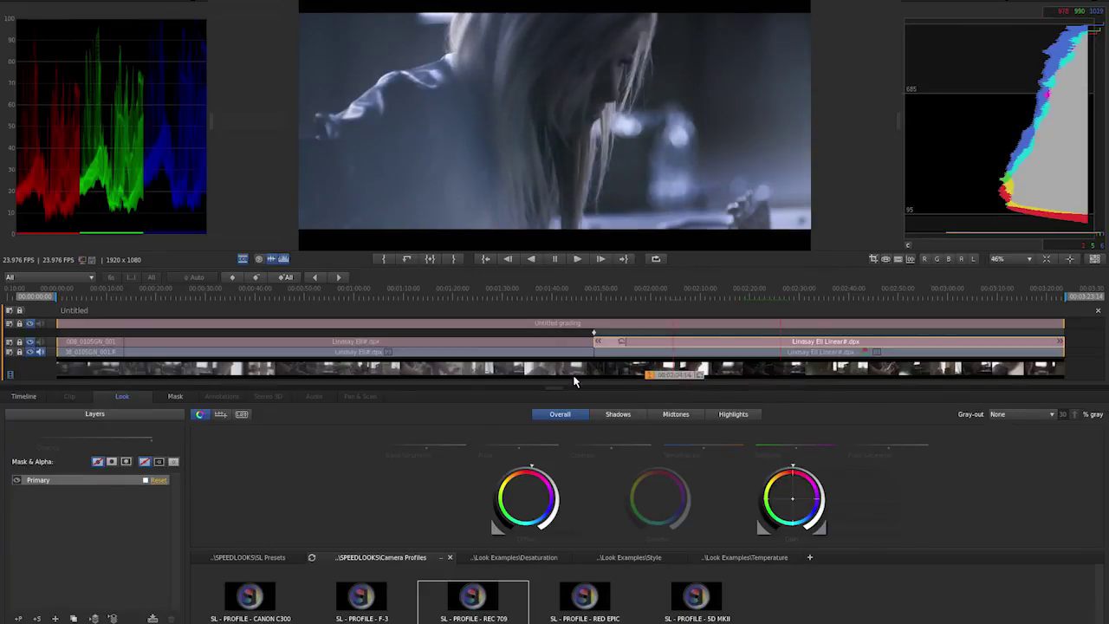
# After reviewing playback, select the first clip with the BadCat amplifier shot for grading.
pyautogui.click(88, 367)
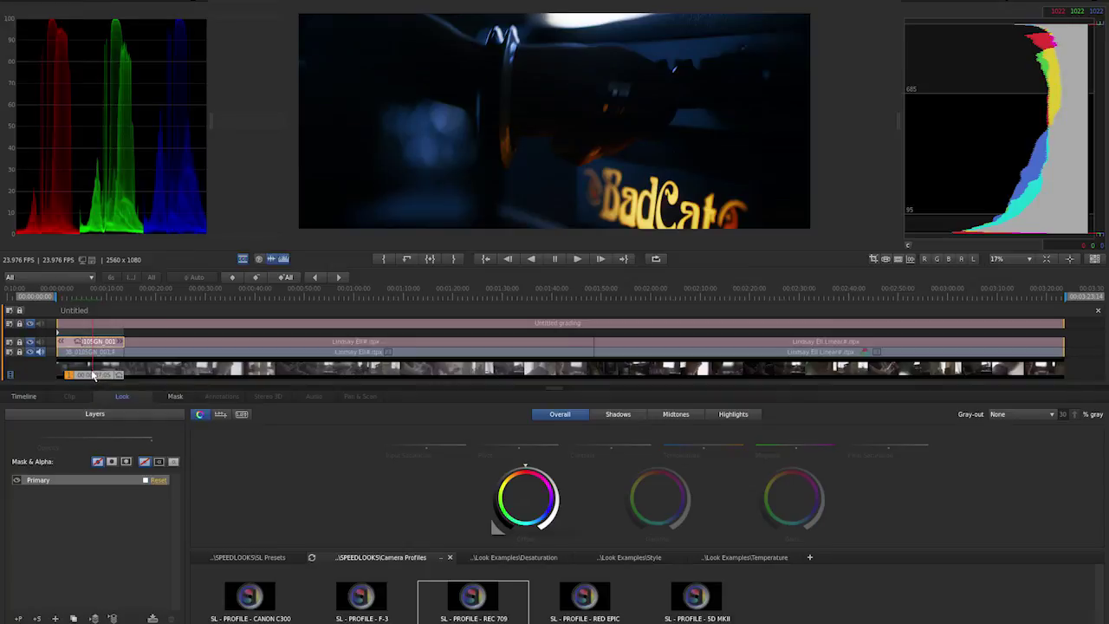
# Select the first clip and grading track, then scrub forward through several first-clip shots.
pyautogui.click(98, 350)
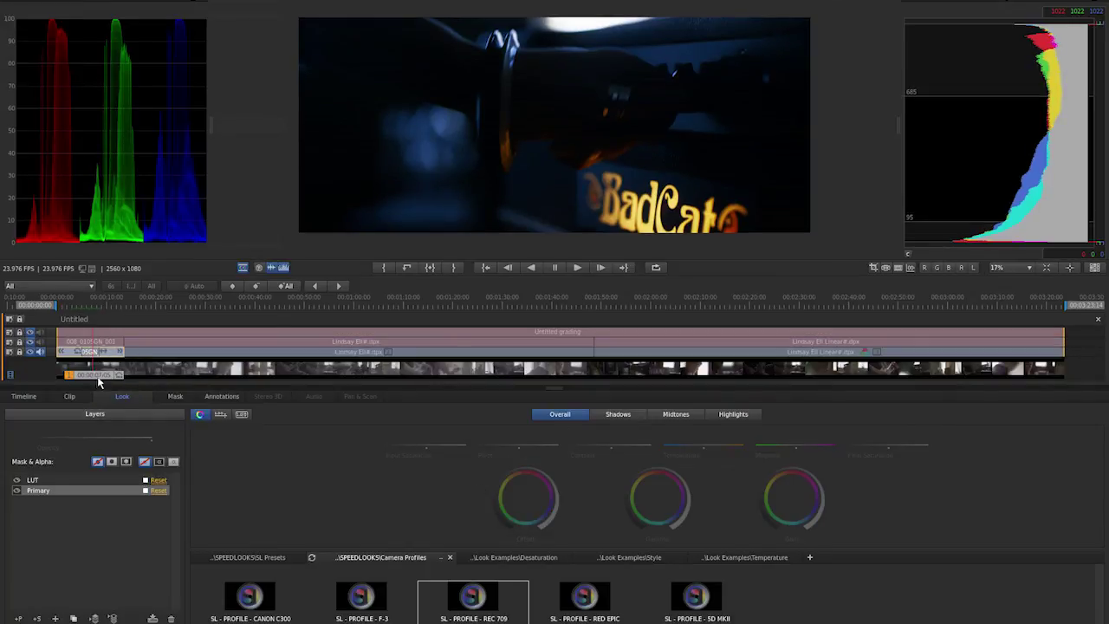
pyautogui.click(105, 331)
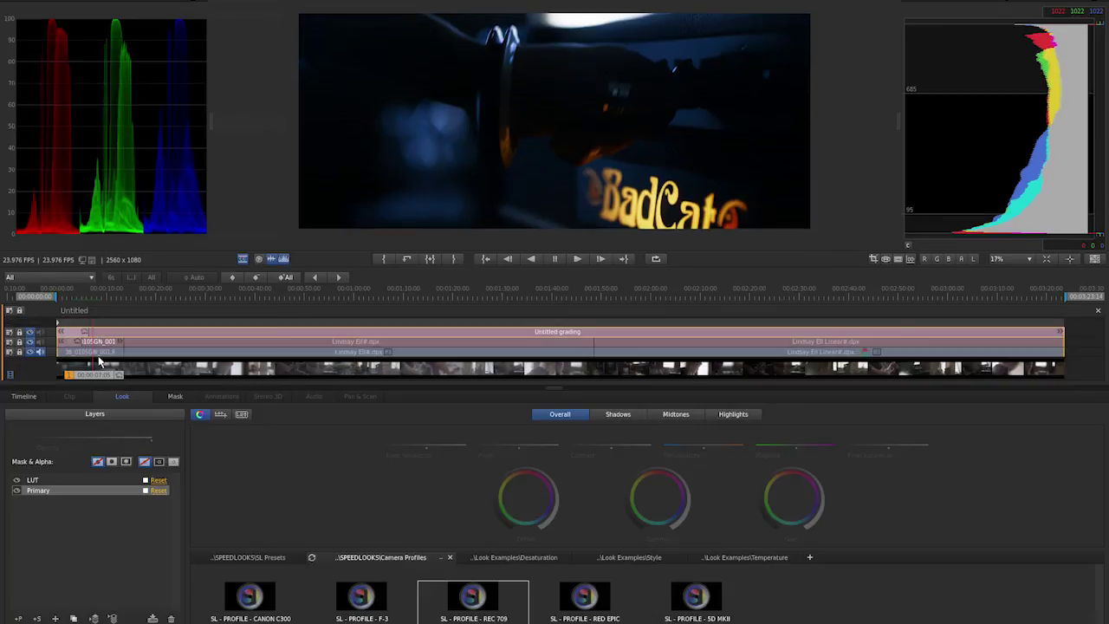
pyautogui.moveTo(122, 377); pyautogui.dragTo(157, 378)
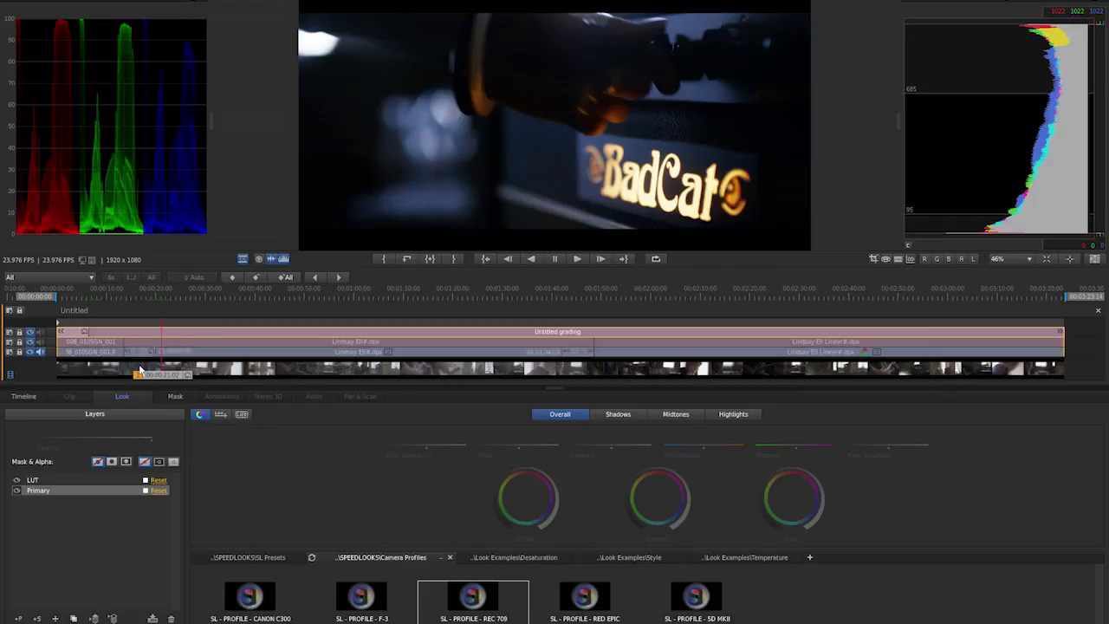
pyautogui.moveTo(173, 378)
pyautogui.mouseDown()
pyautogui.moveTo(228, 381)
pyautogui.moveTo(250, 396)
pyautogui.moveTo(503, 405)
pyautogui.moveTo(603, 377)
pyautogui.moveTo(602, 353)
pyautogui.mouseUp()
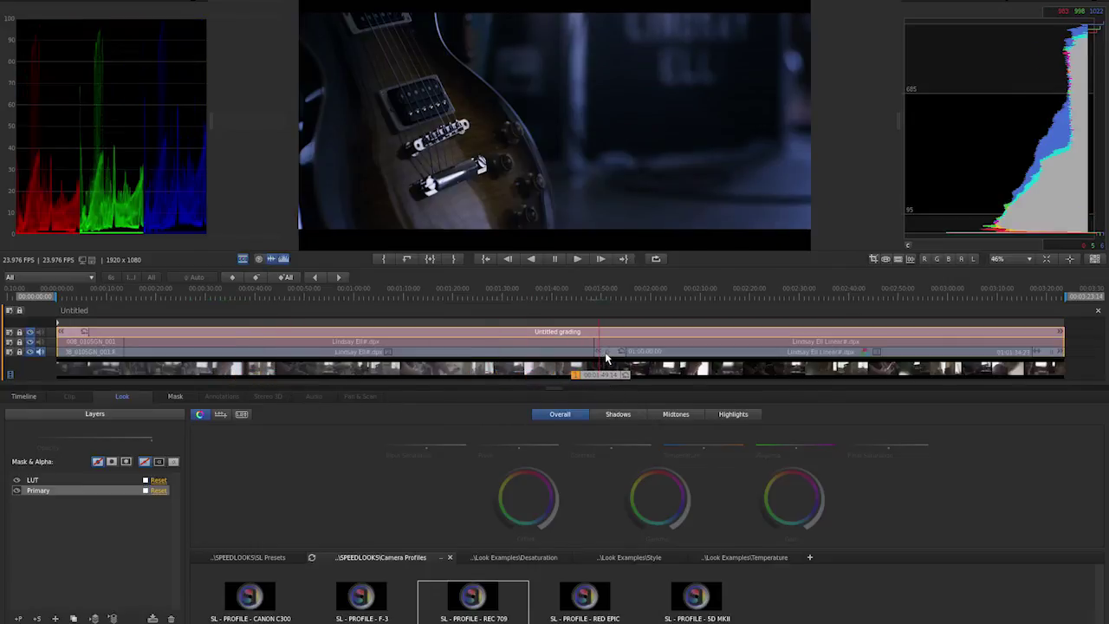
# Select the second clip and scrub through its guitar close-ups to the woman-by-window shot.
pyautogui.click(604, 351)
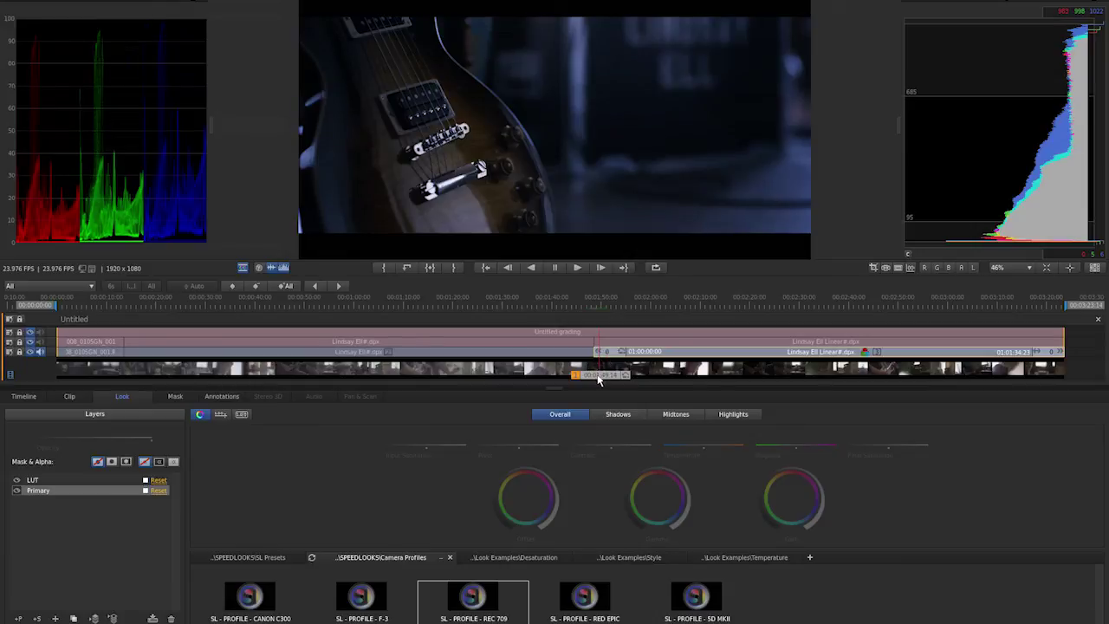
pyautogui.moveTo(603, 378); pyautogui.dragTo(650, 383)
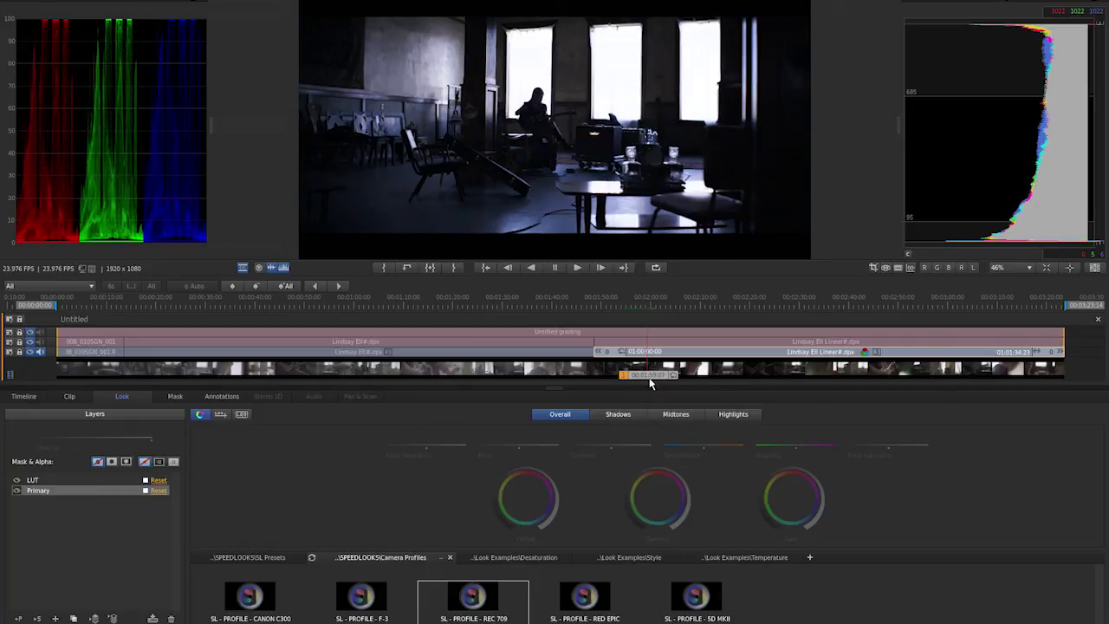
pyautogui.moveTo(655, 377); pyautogui.dragTo(674, 380)
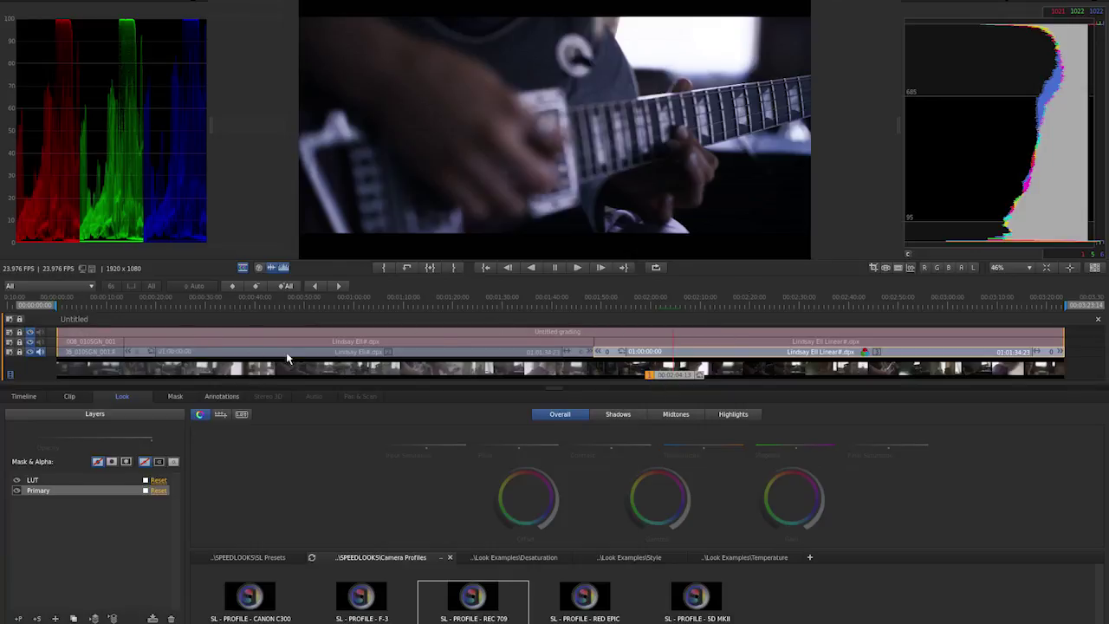
pyautogui.moveTo(686, 381); pyautogui.dragTo(715, 382)
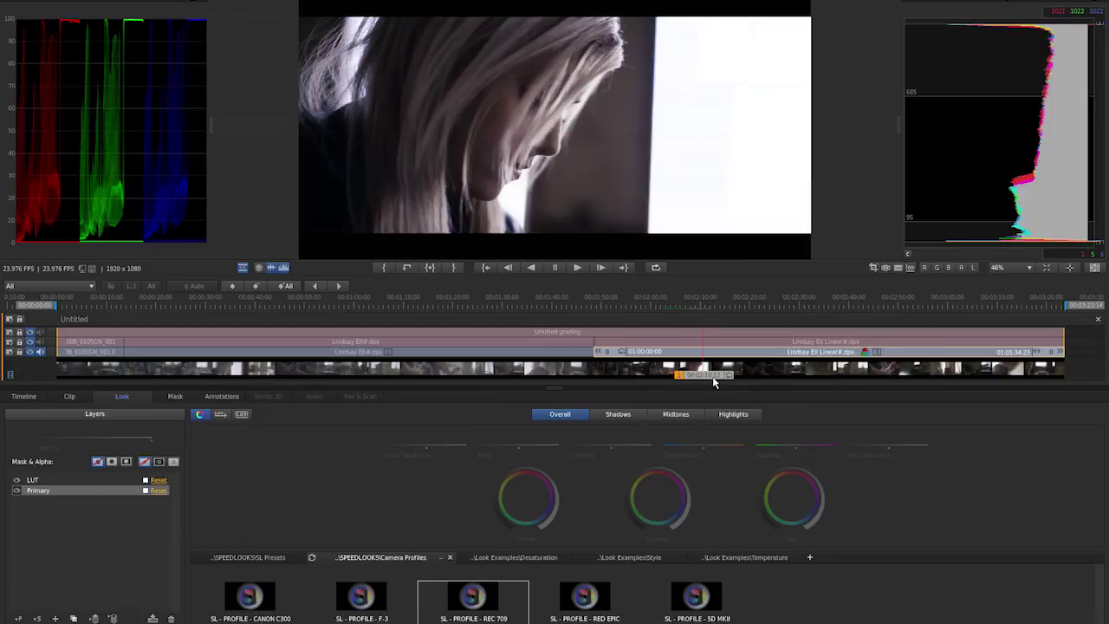